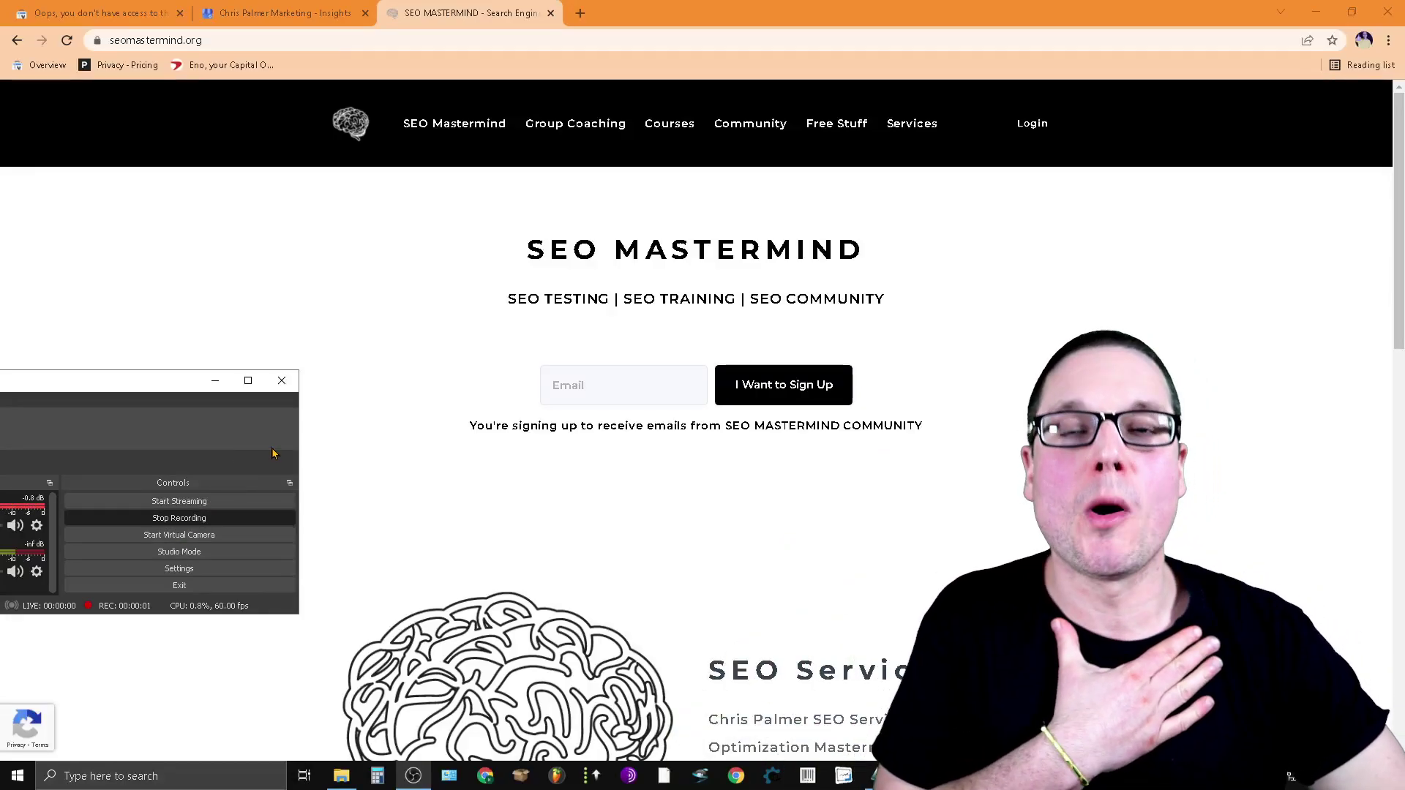
Hide the OBS window and close the SEO Mastermind site tab, landing on the profile insights.
click(214, 386)
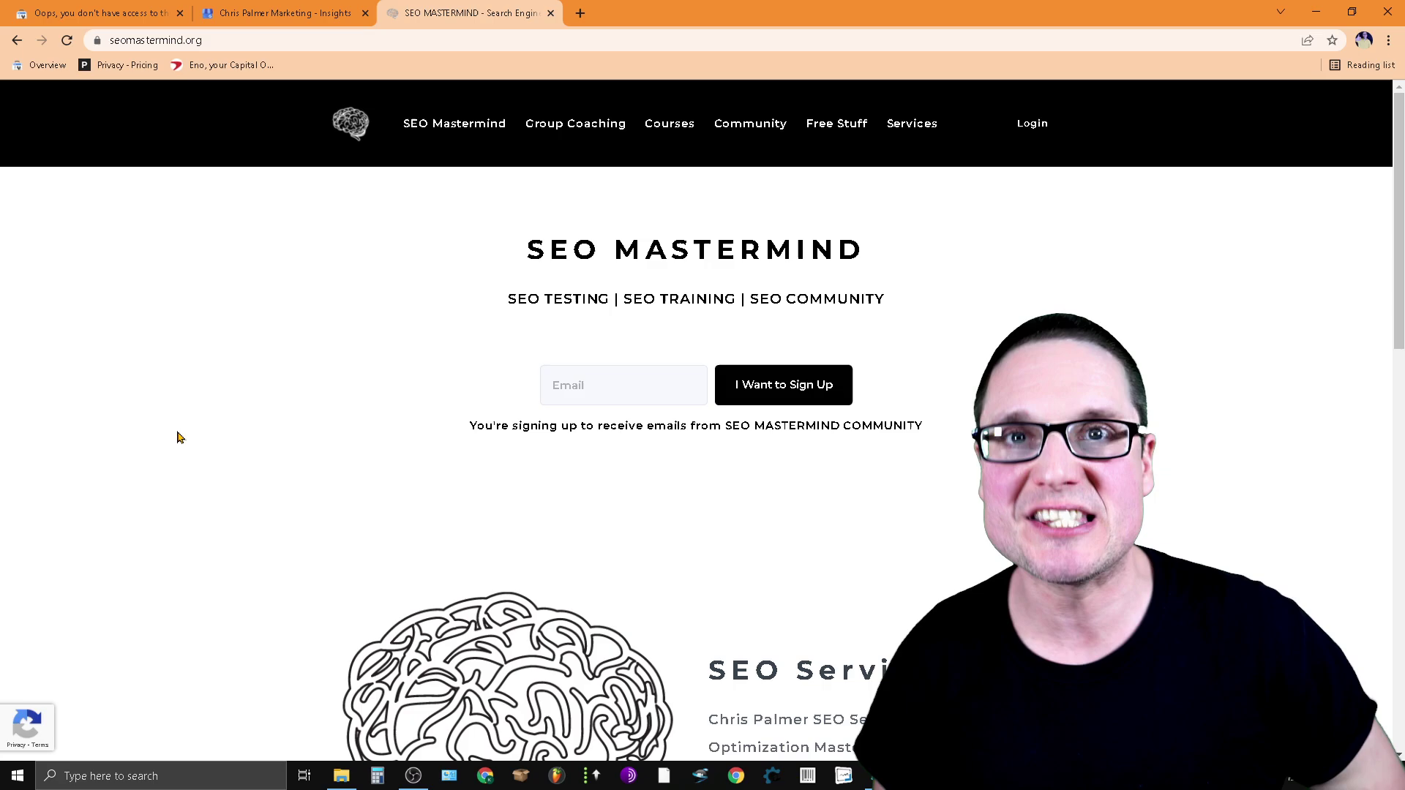
click(328, 46)
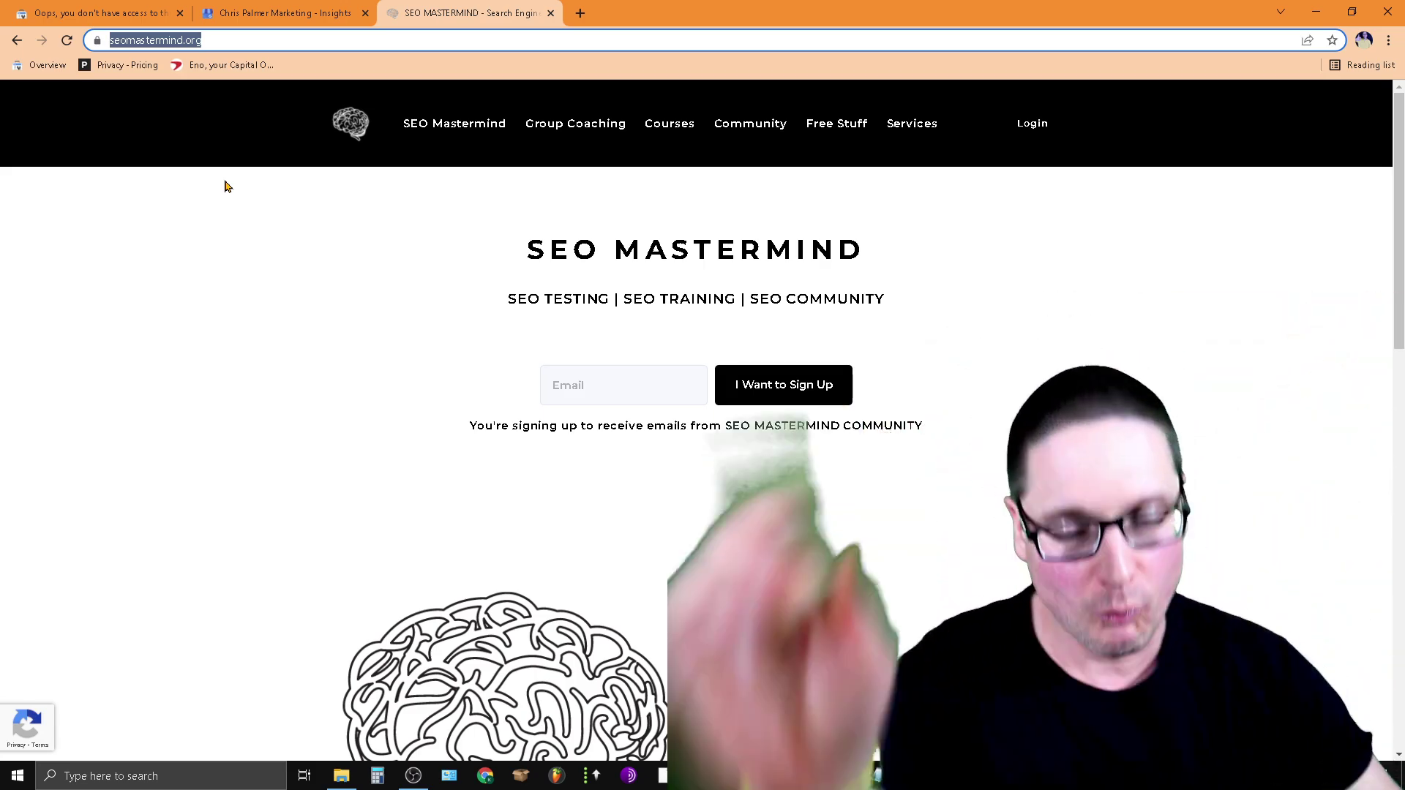
click(551, 13)
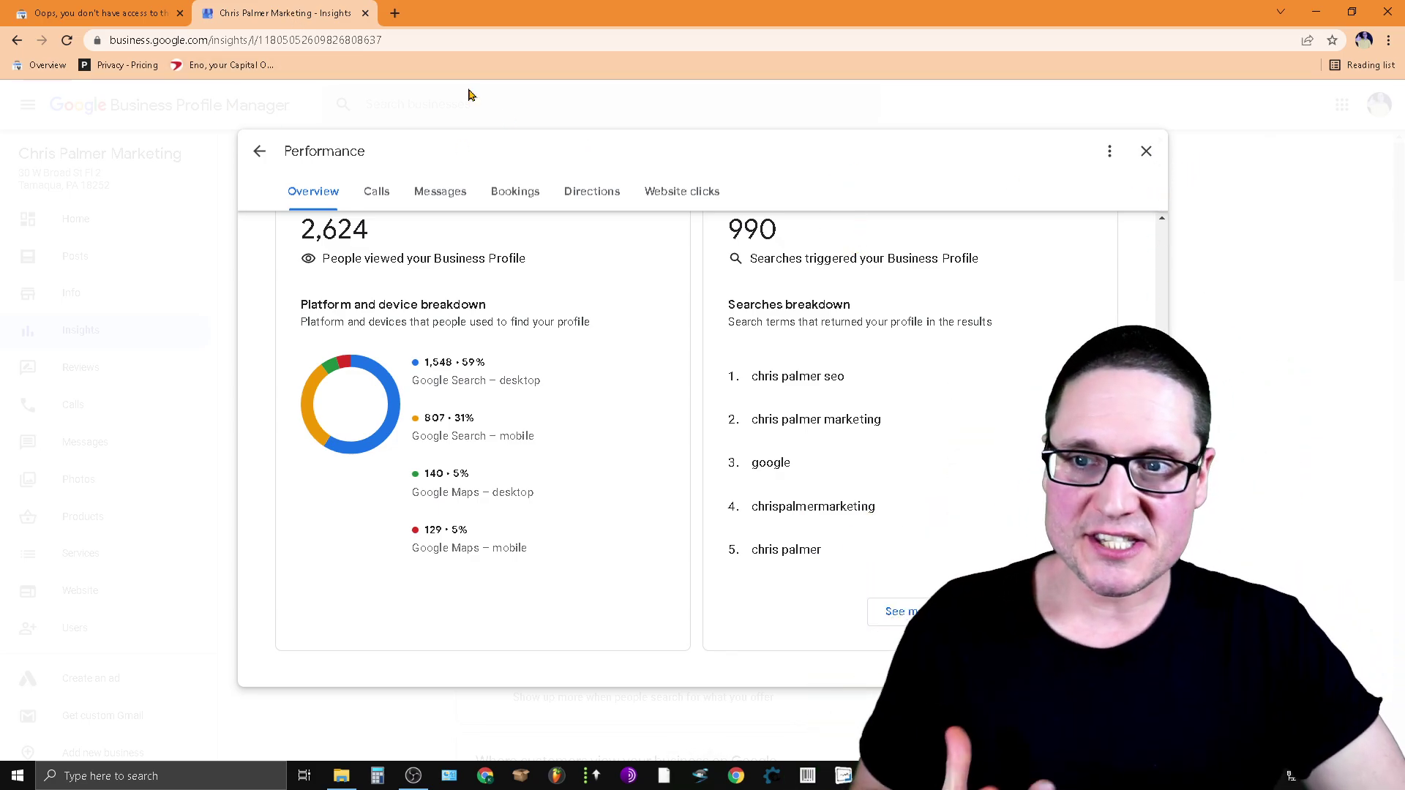
View the new profile performance report and its full search-terms breakdown, then close it.
click(1146, 152)
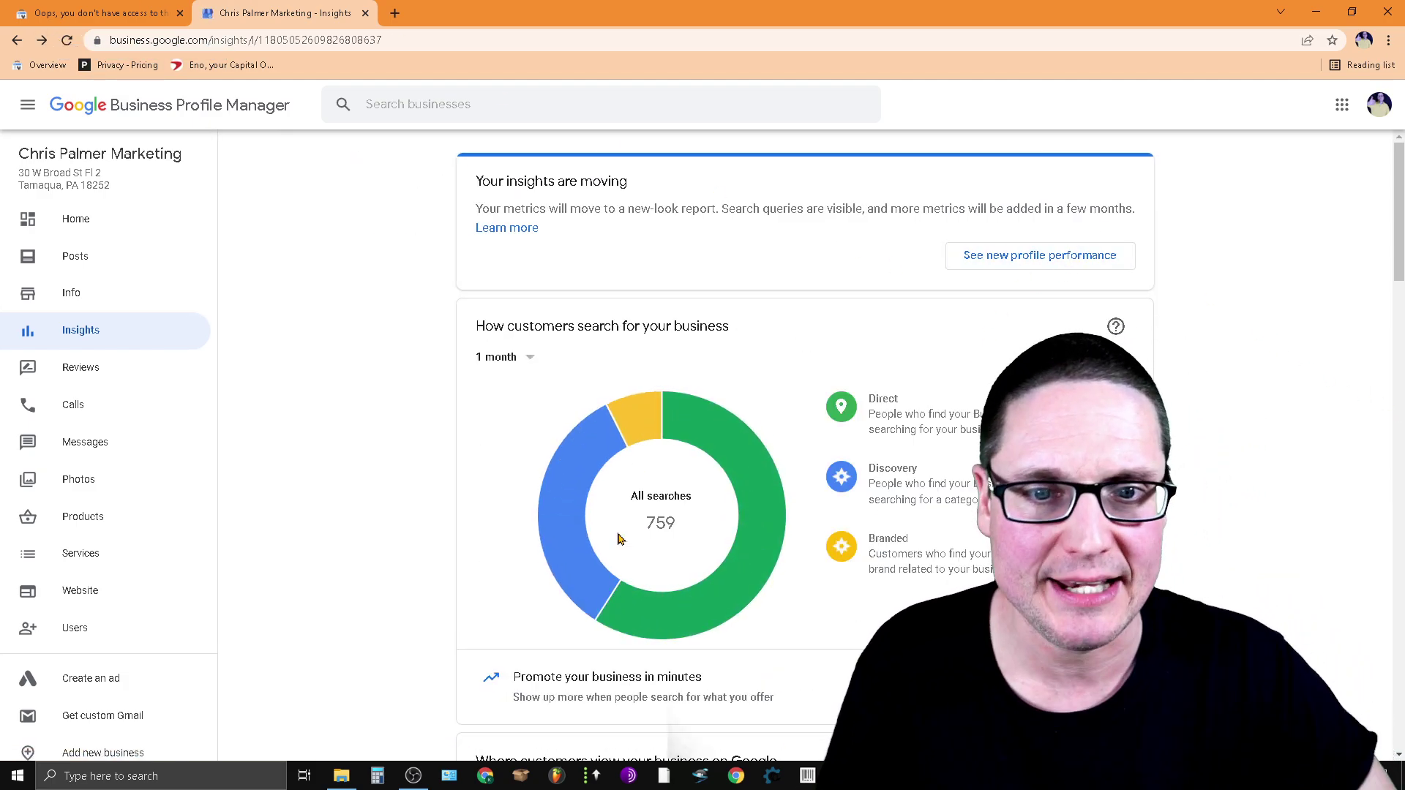
click(1027, 258)
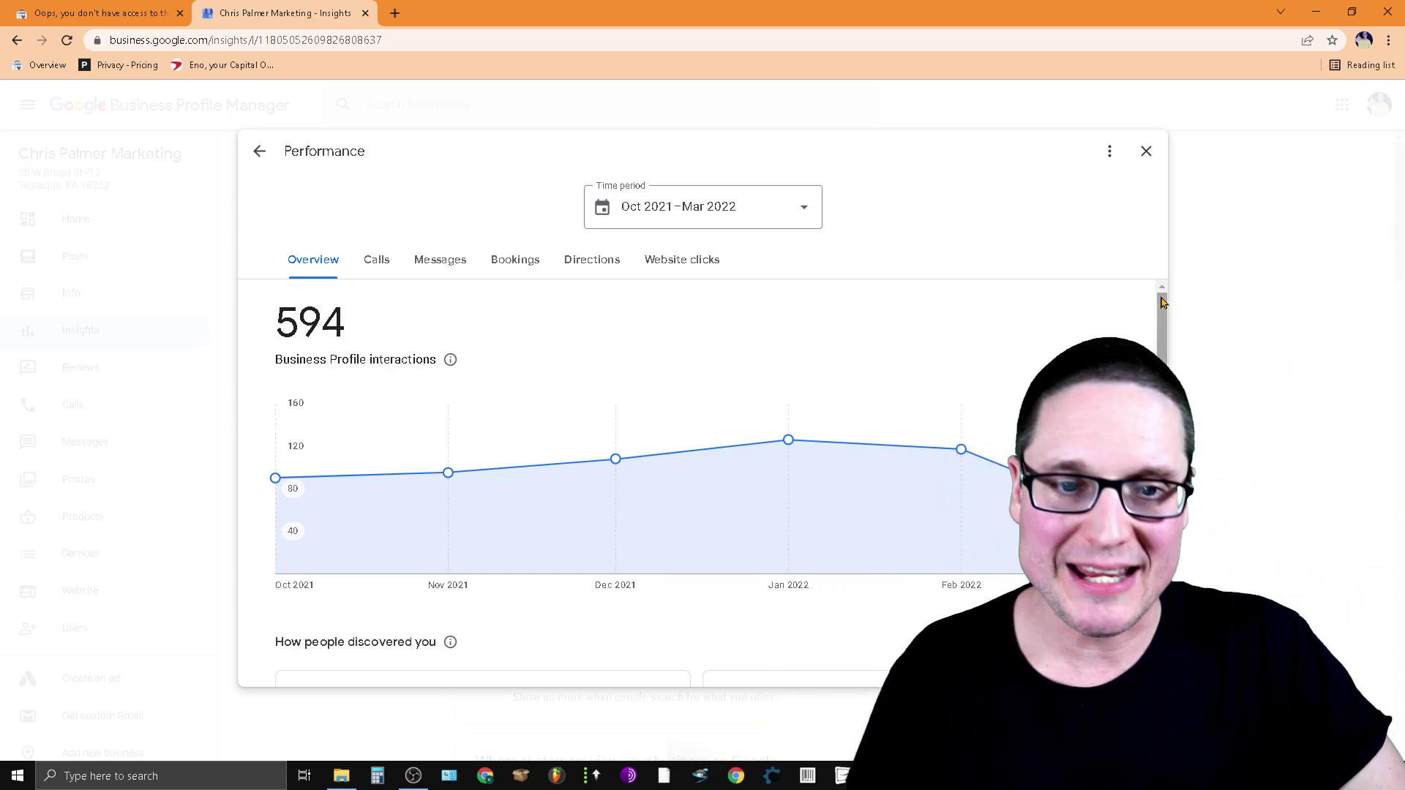
scroll(1163, 302, down, 4)
scroll(1007, 542, down, 1)
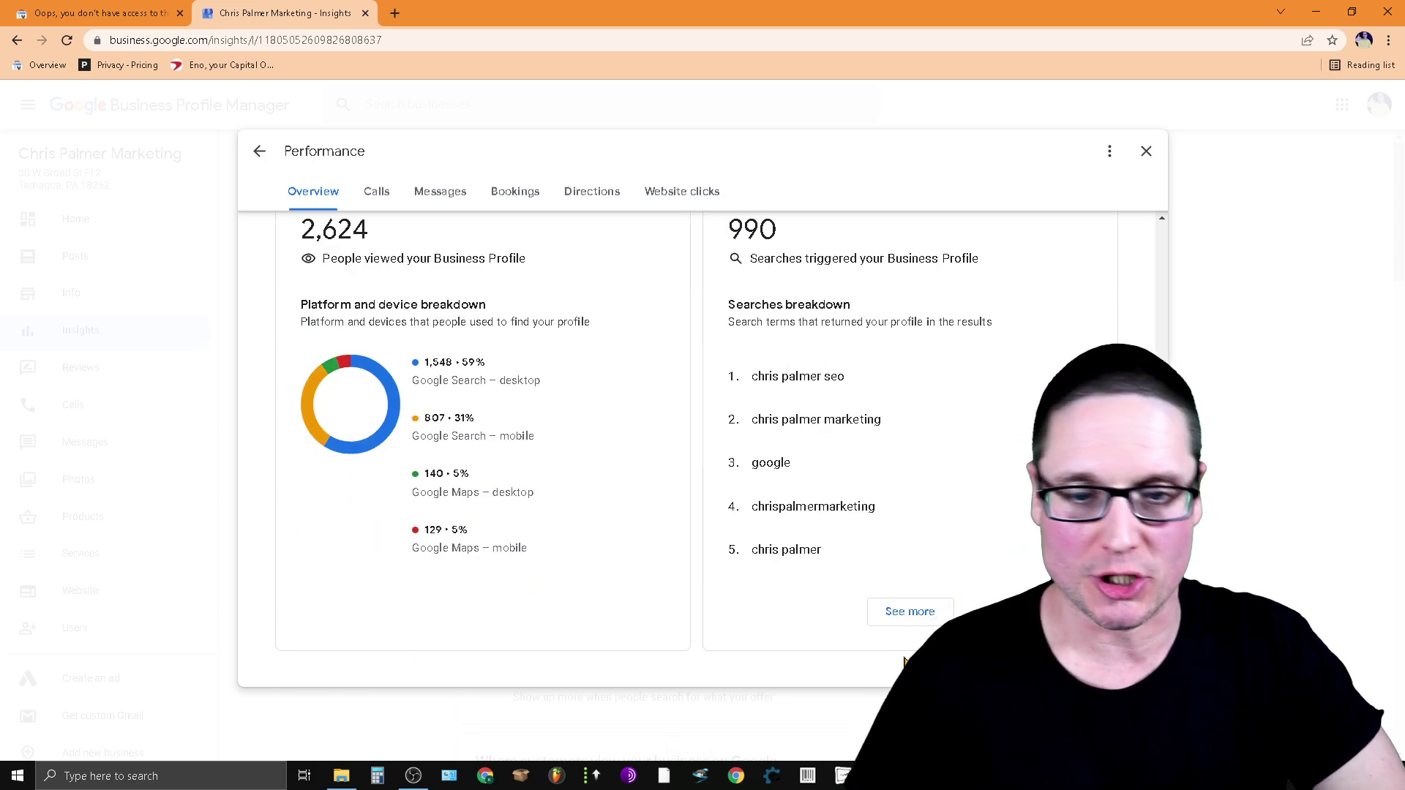
click(909, 611)
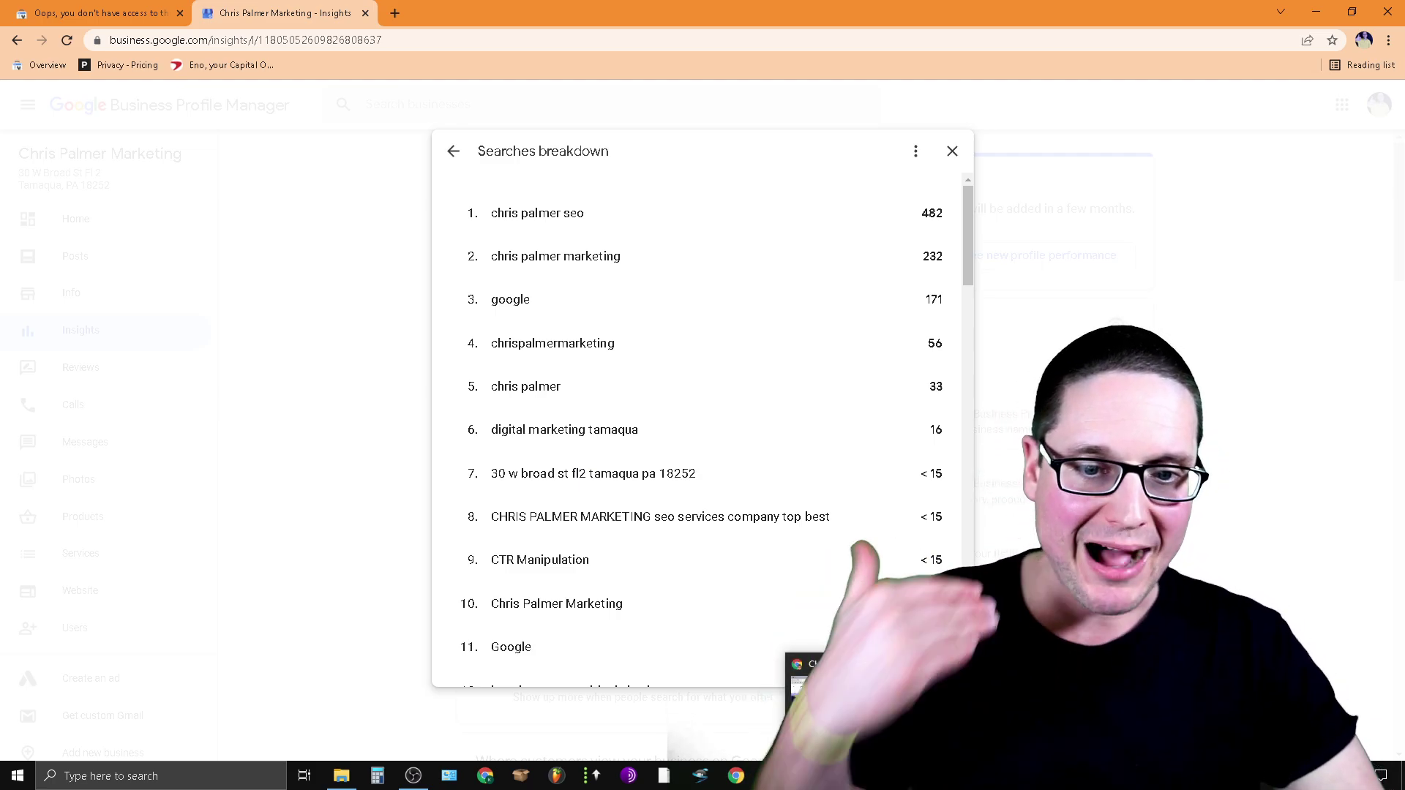
click(954, 152)
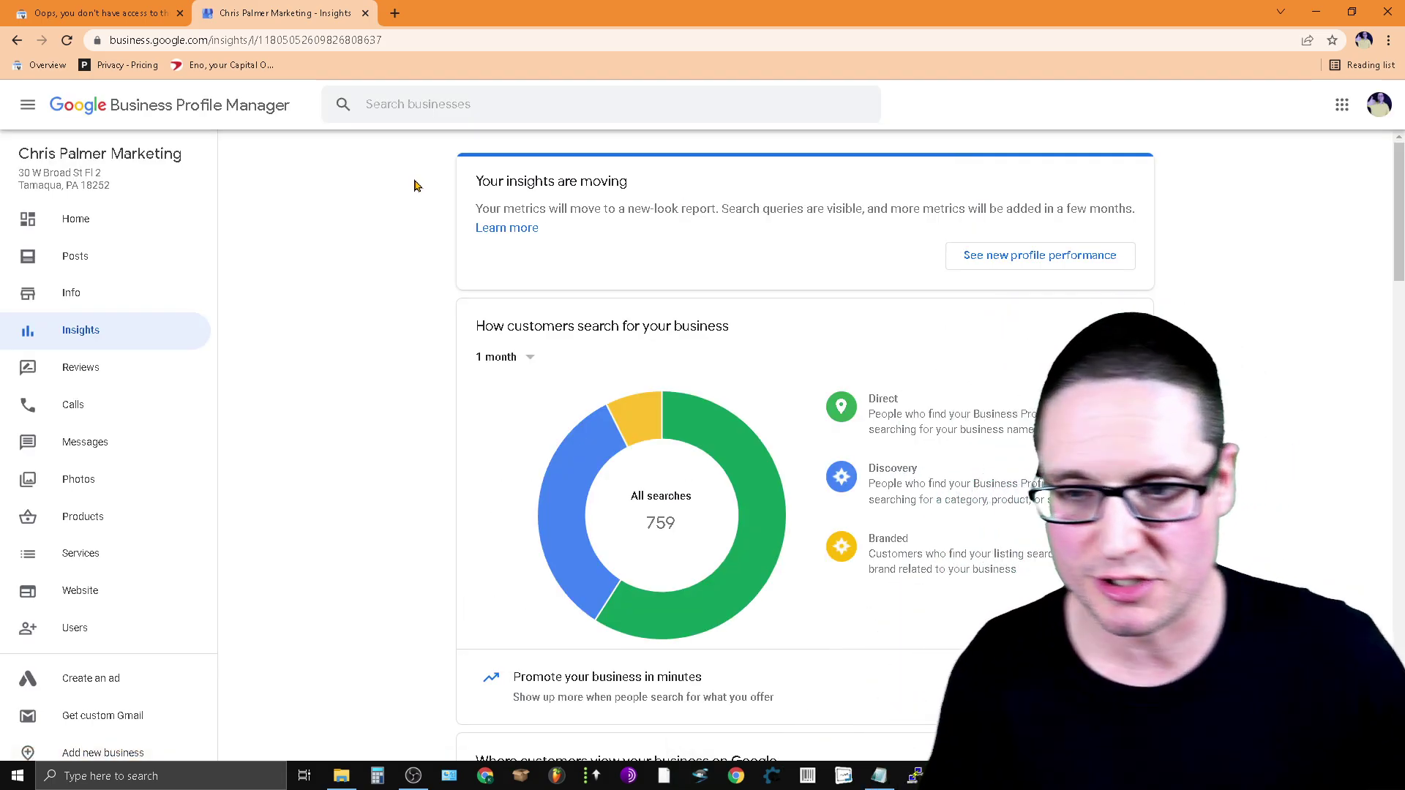
Browse the profile's Photos gallery, then switch to the serpclick.io test site tab.
click(129, 486)
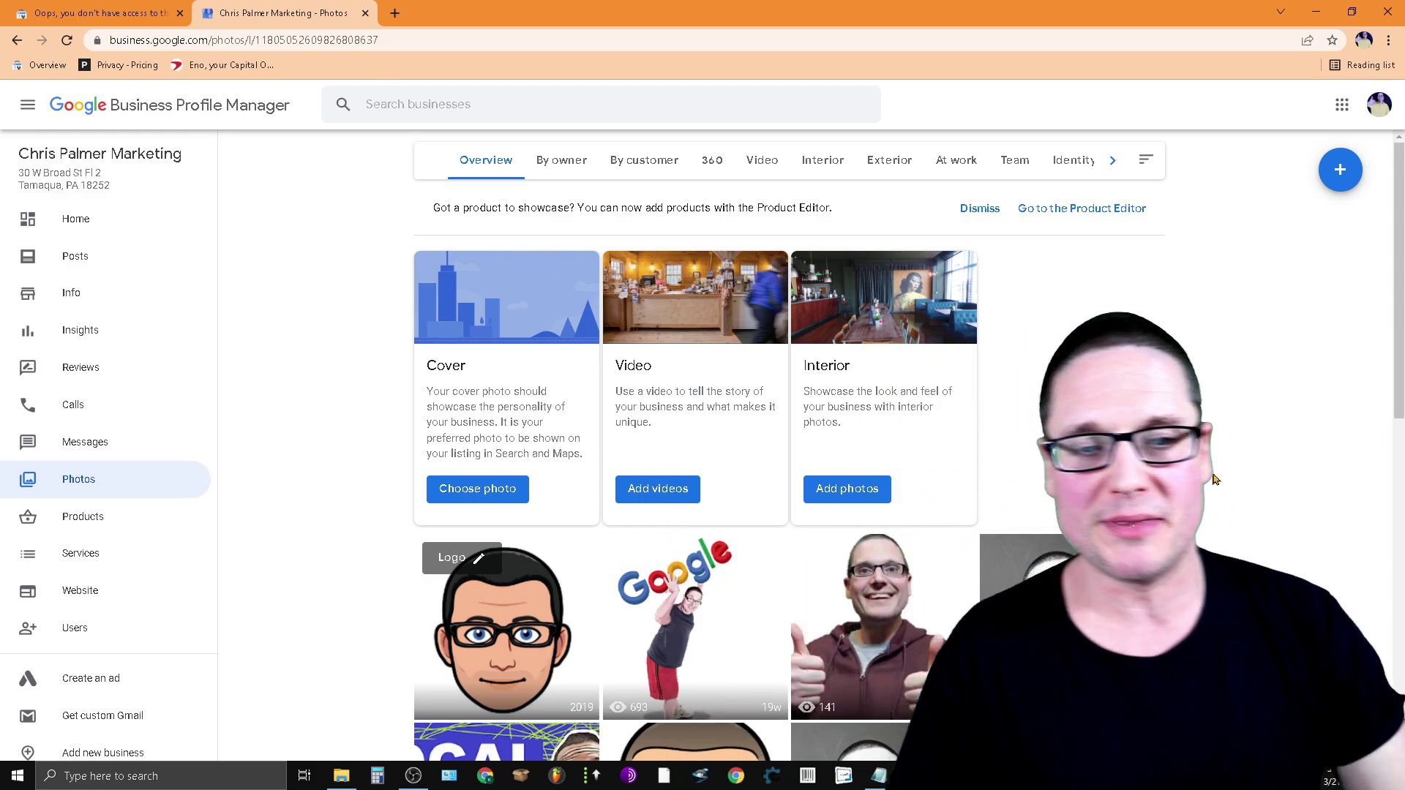
scroll(1215, 480, down, 4)
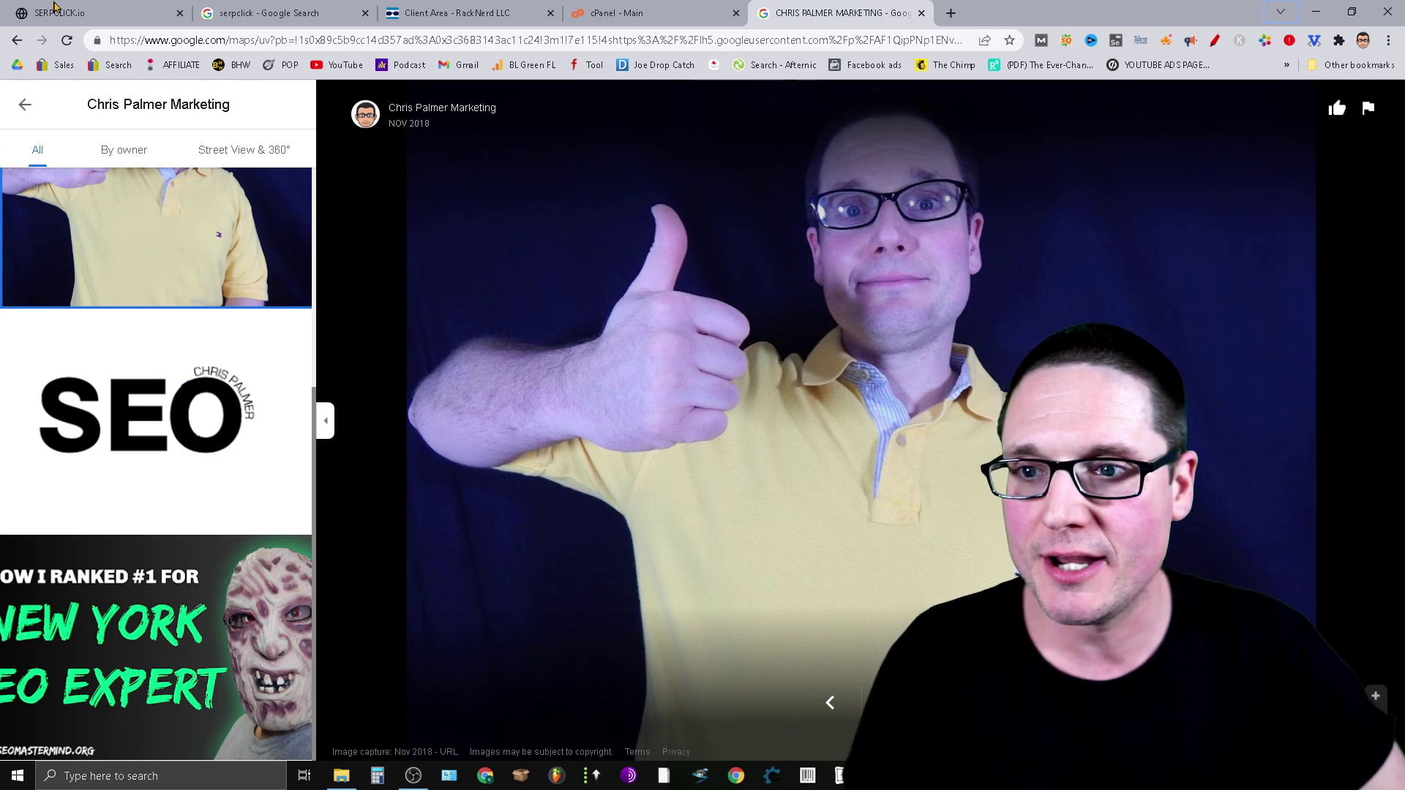
click(53, 10)
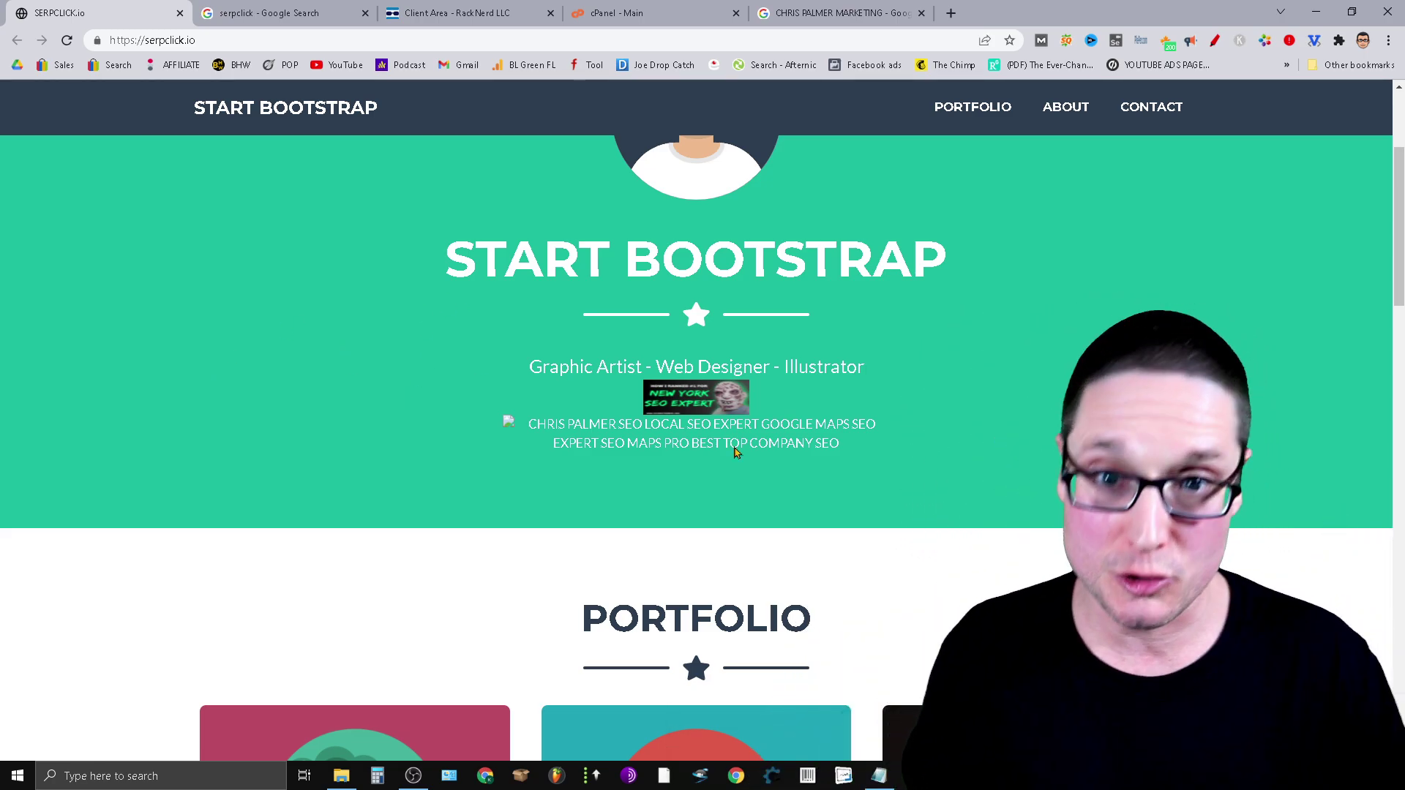
Switch from serpclick.io to the Chris Palmer Marketing Google results tab.
click(807, 11)
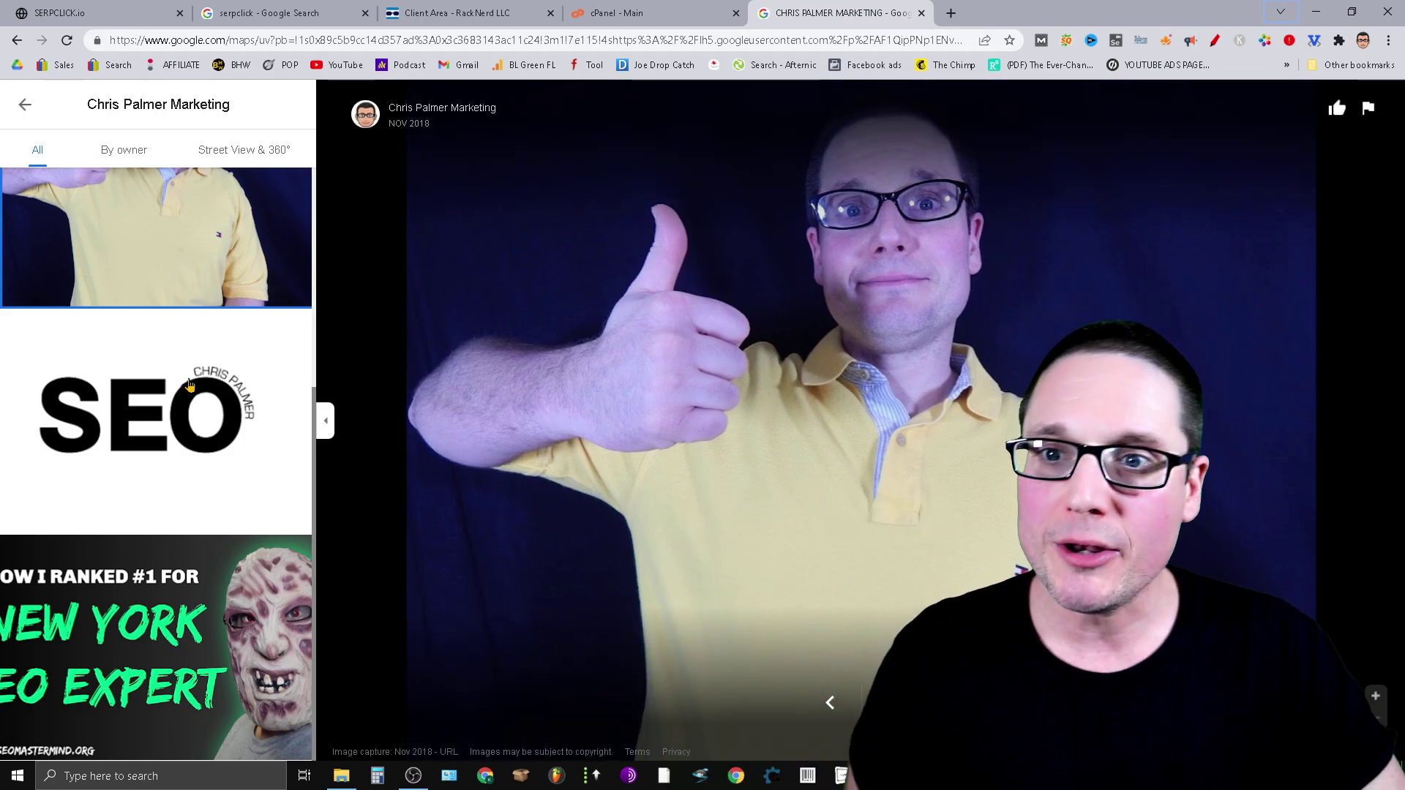
Return to the Google results and bring the New York SEO Expert photo into view.
click(24, 121)
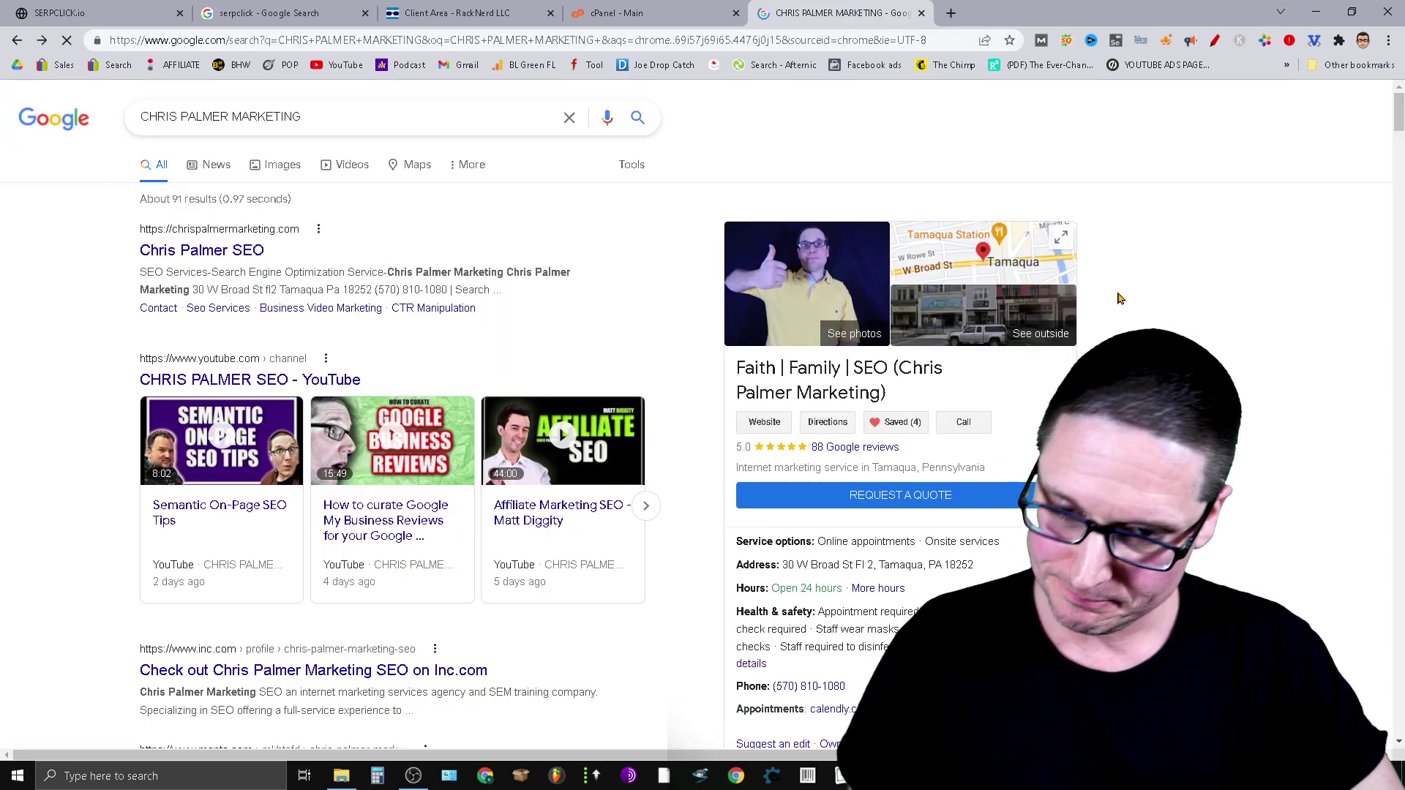
drag(376, 110, 93, 123)
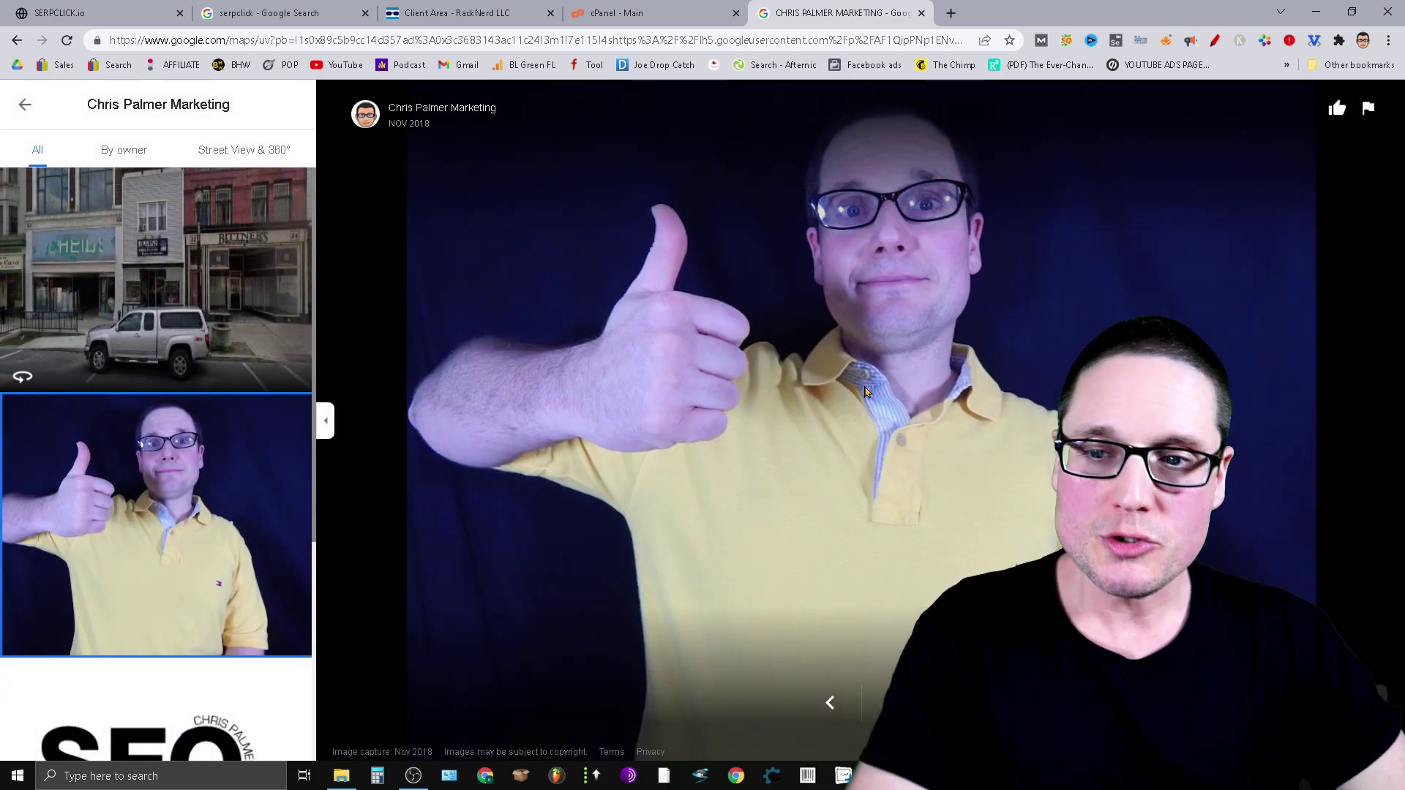
scroll(113, 382, down, 2)
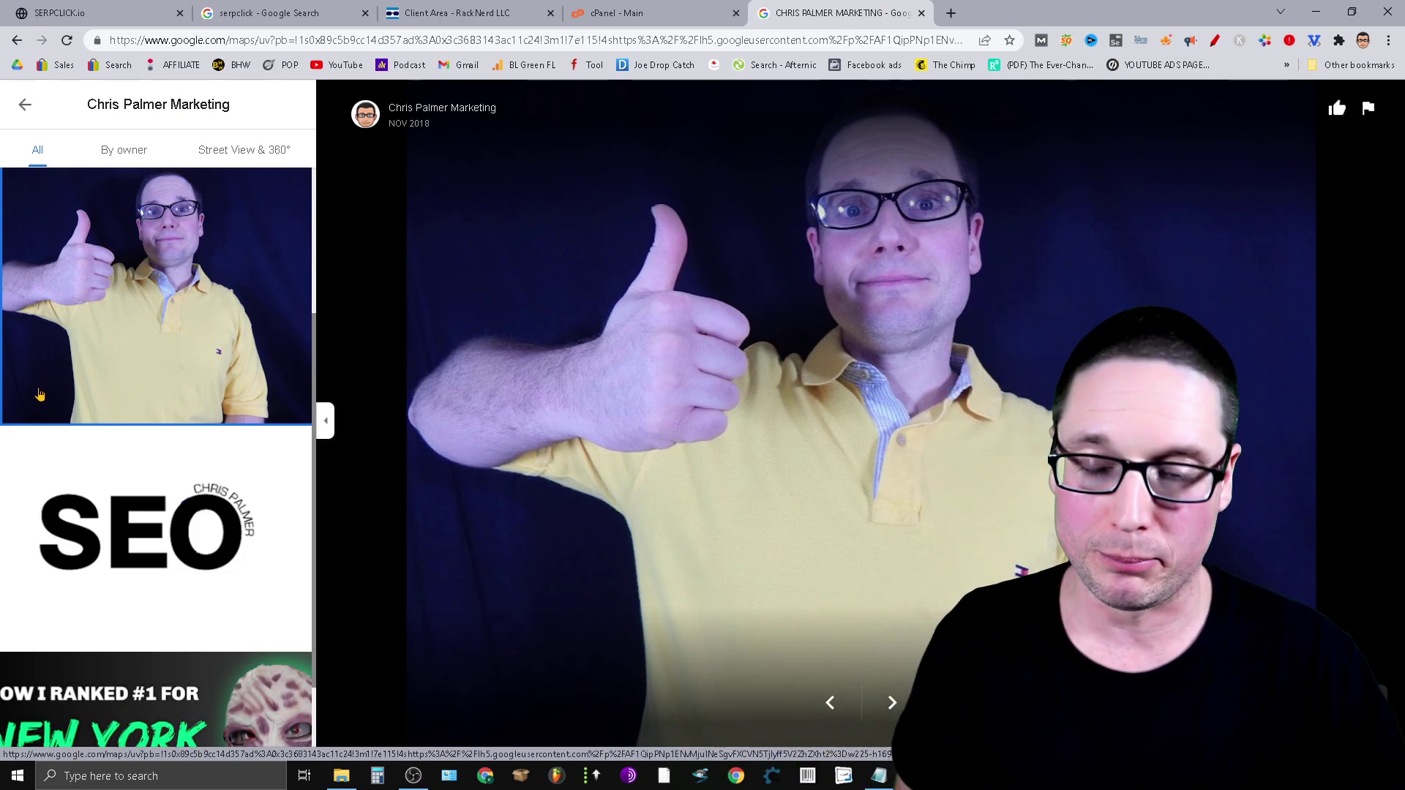
scroll(39, 417, down, 1)
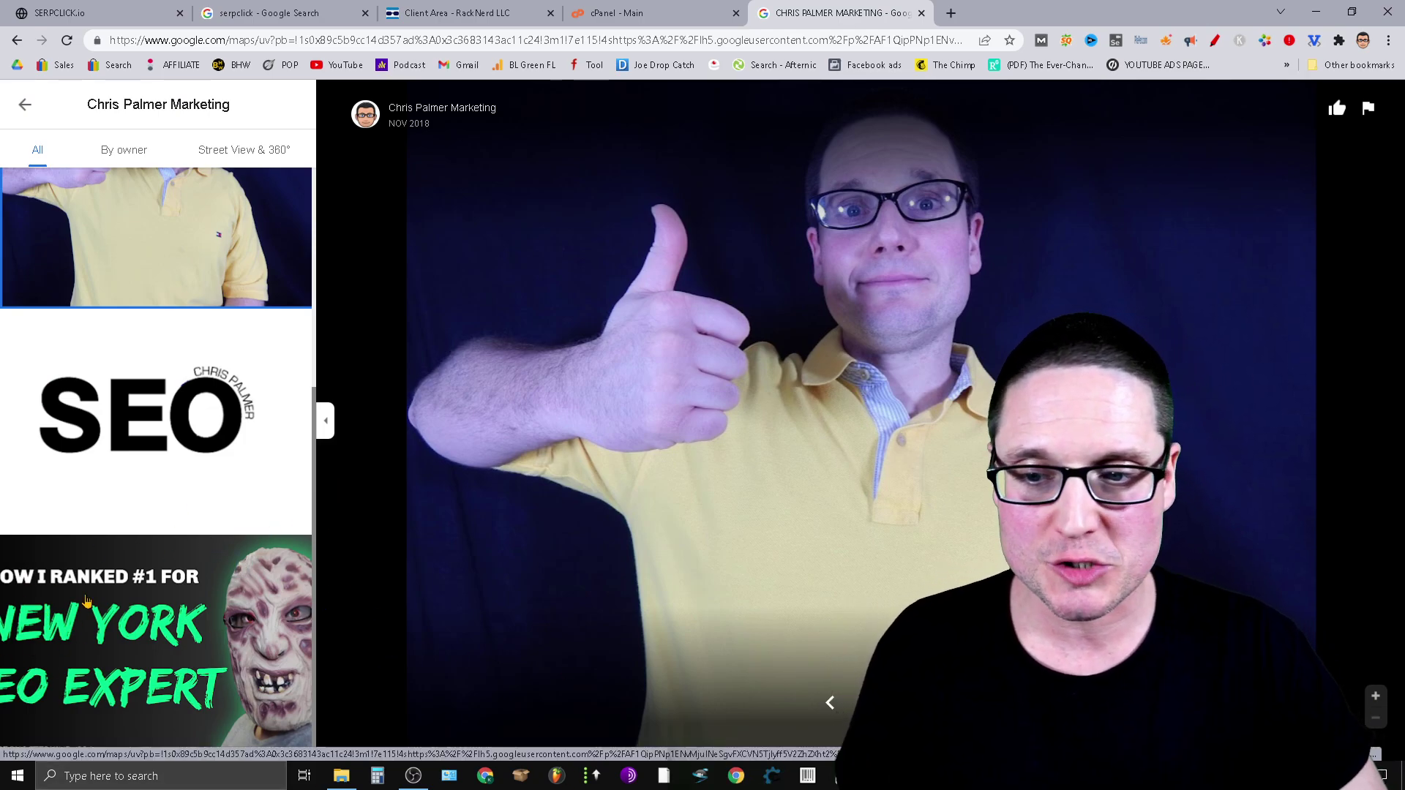
Inspect the New York SEO image and list the lh5.googleusercontent.com hosted files in Sources.
right_click(164, 664)
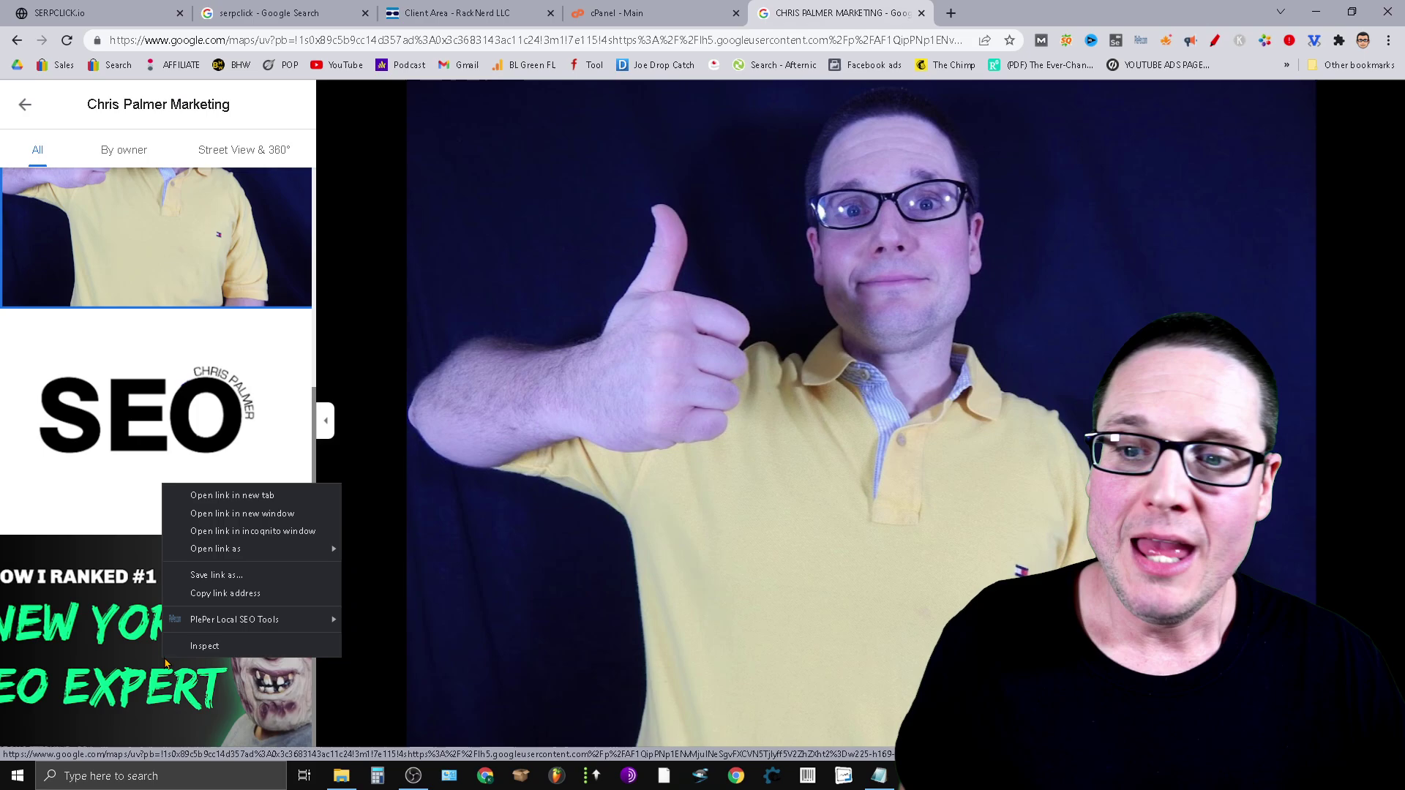
click(198, 646)
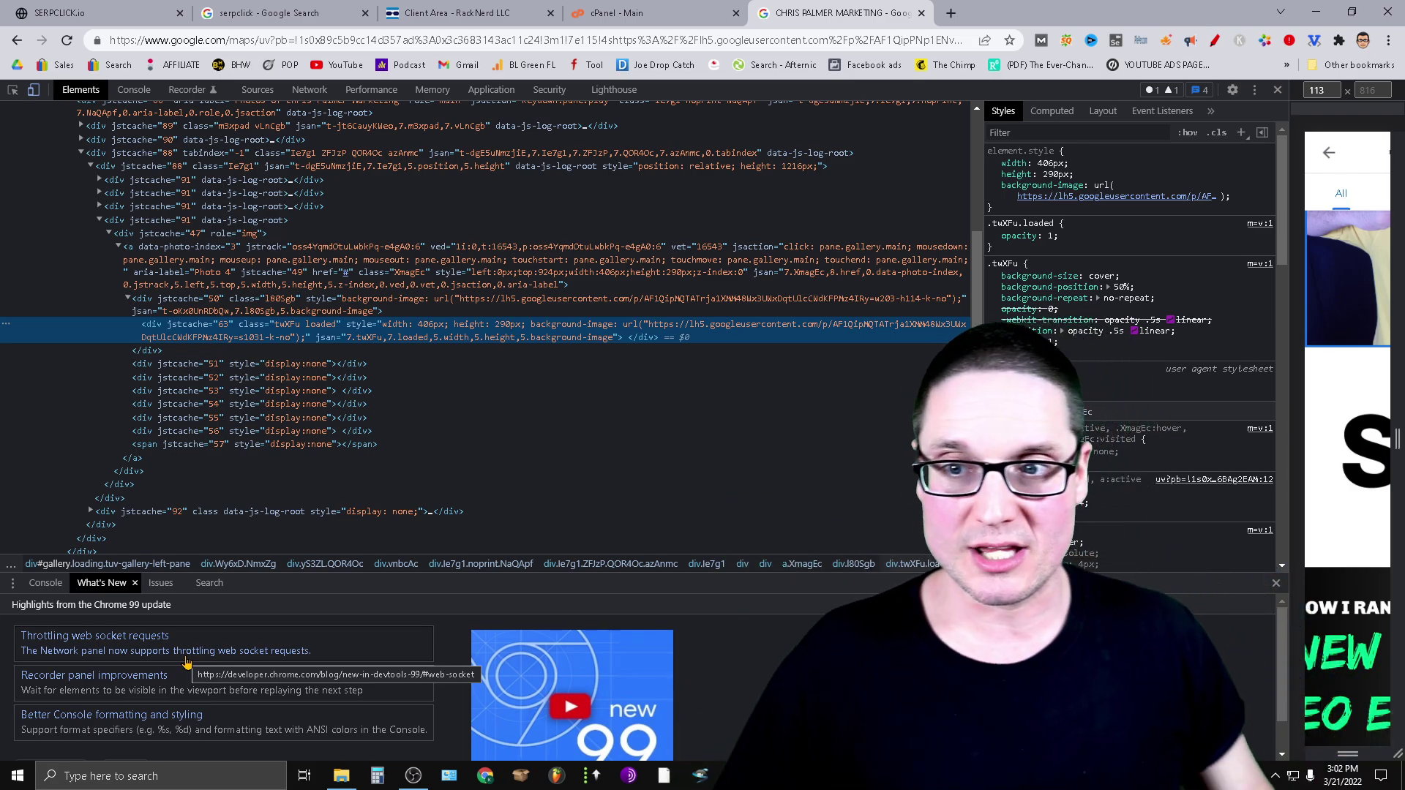
click(257, 89)
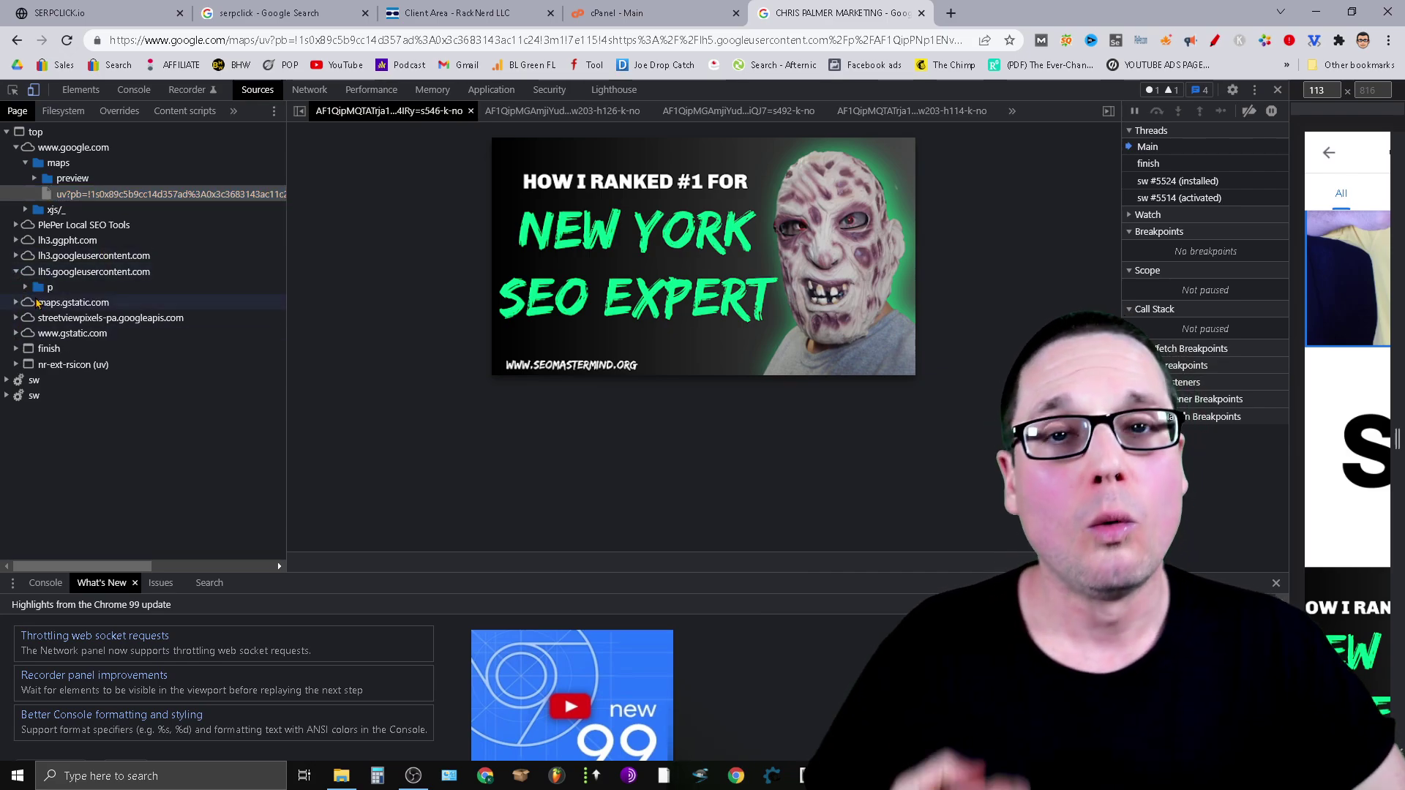
click(27, 287)
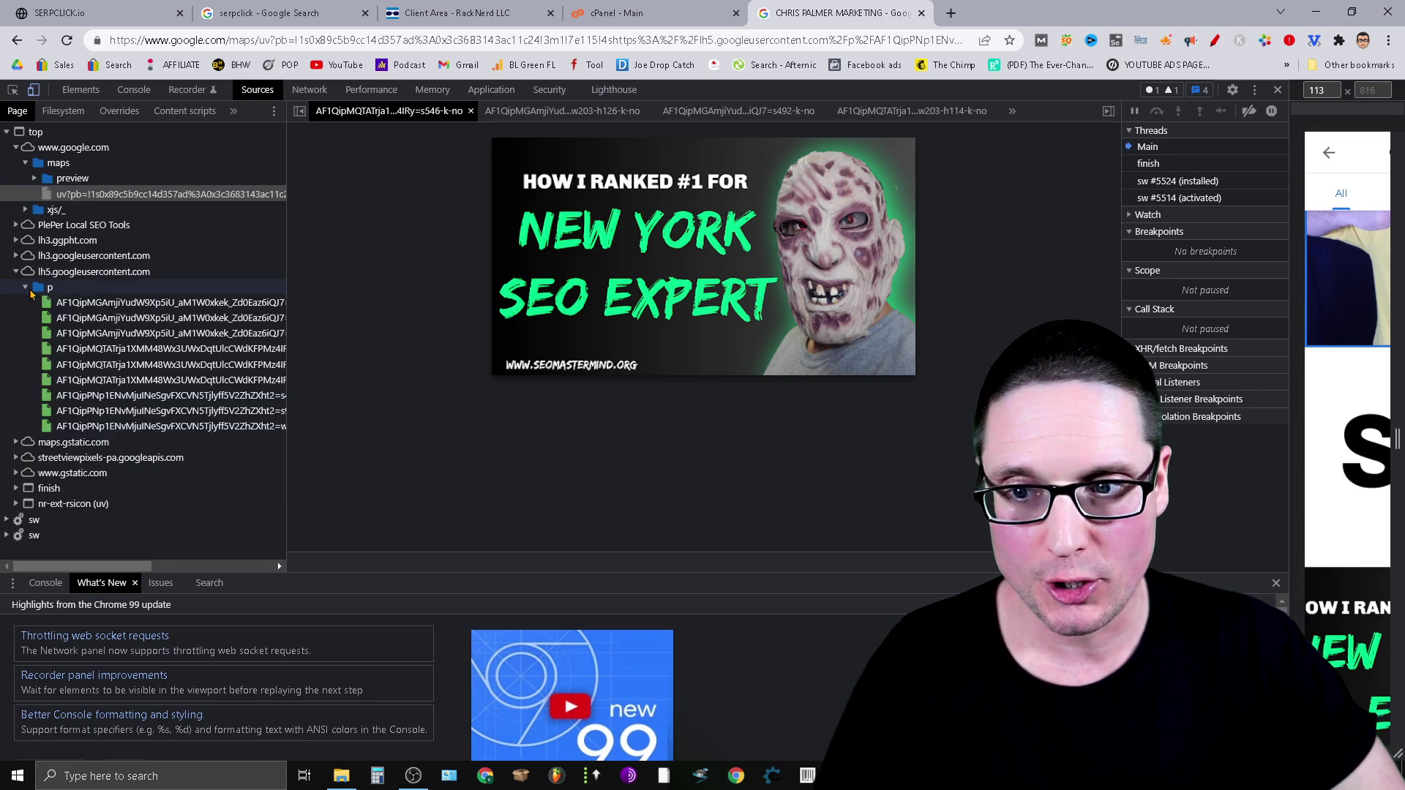
Preview the hosted image files one by one to find the New York SEO Expert image.
click(172, 318)
click(173, 348)
click(168, 303)
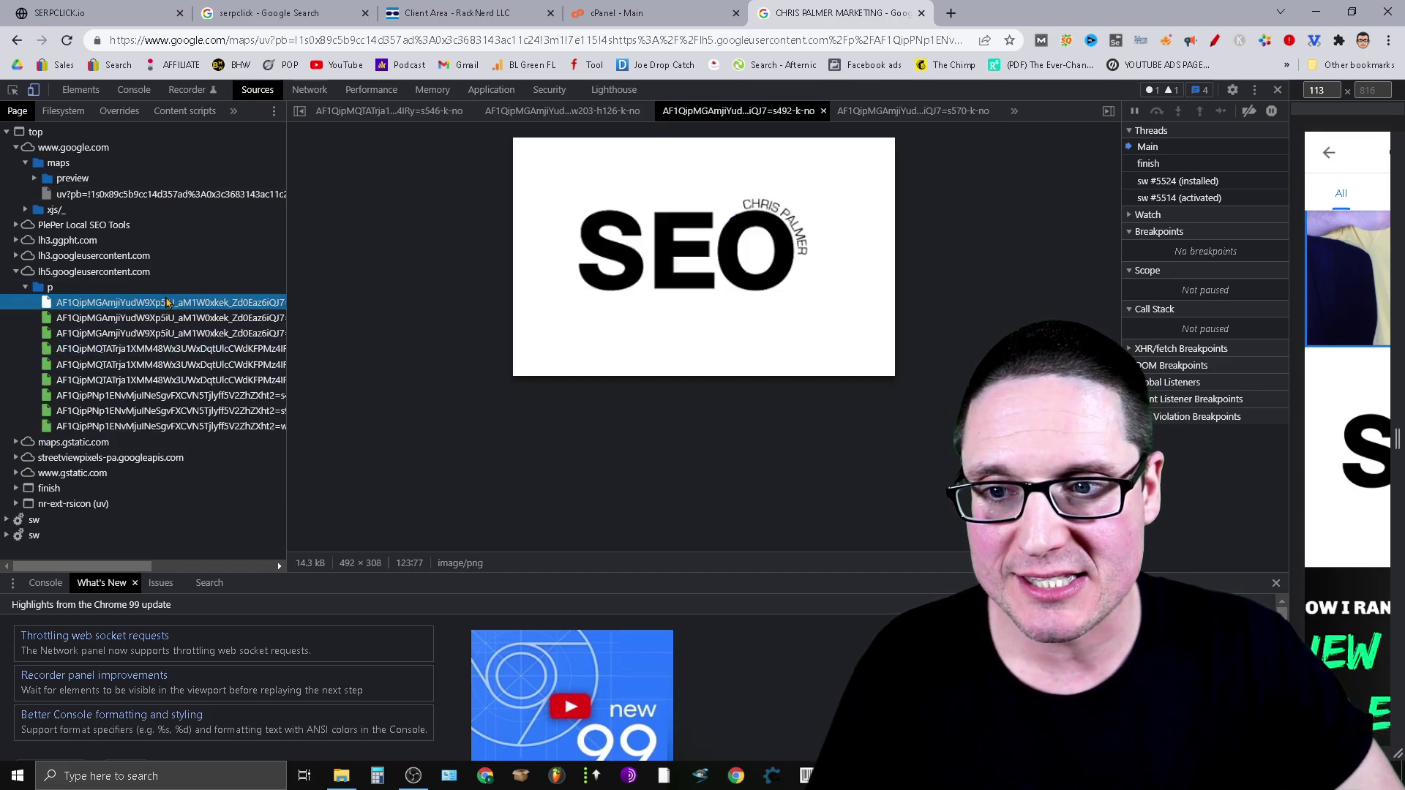
click(164, 332)
click(160, 349)
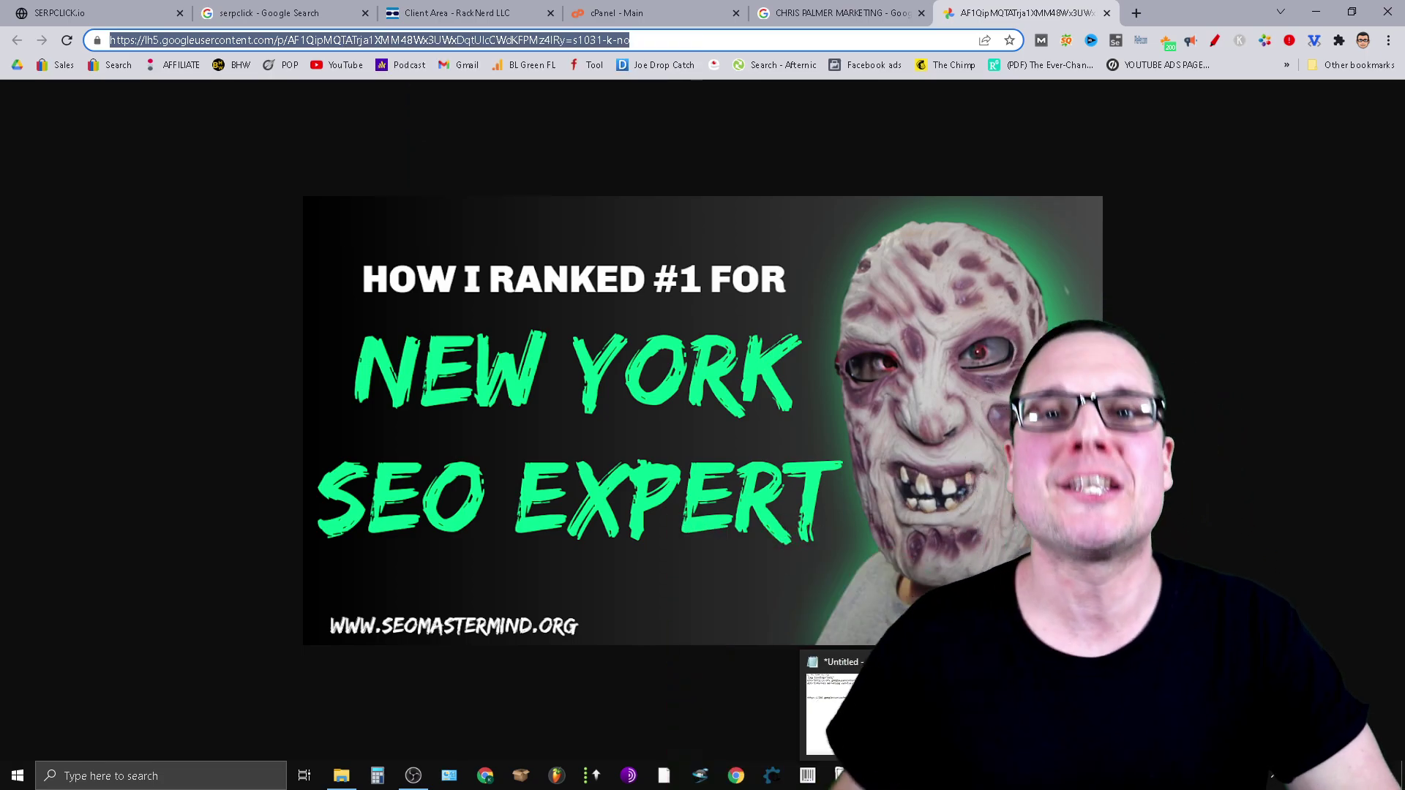
Check the saved img tag in Notepad, run a Google search on hotlinking, then return to the snippet.
click(837, 660)
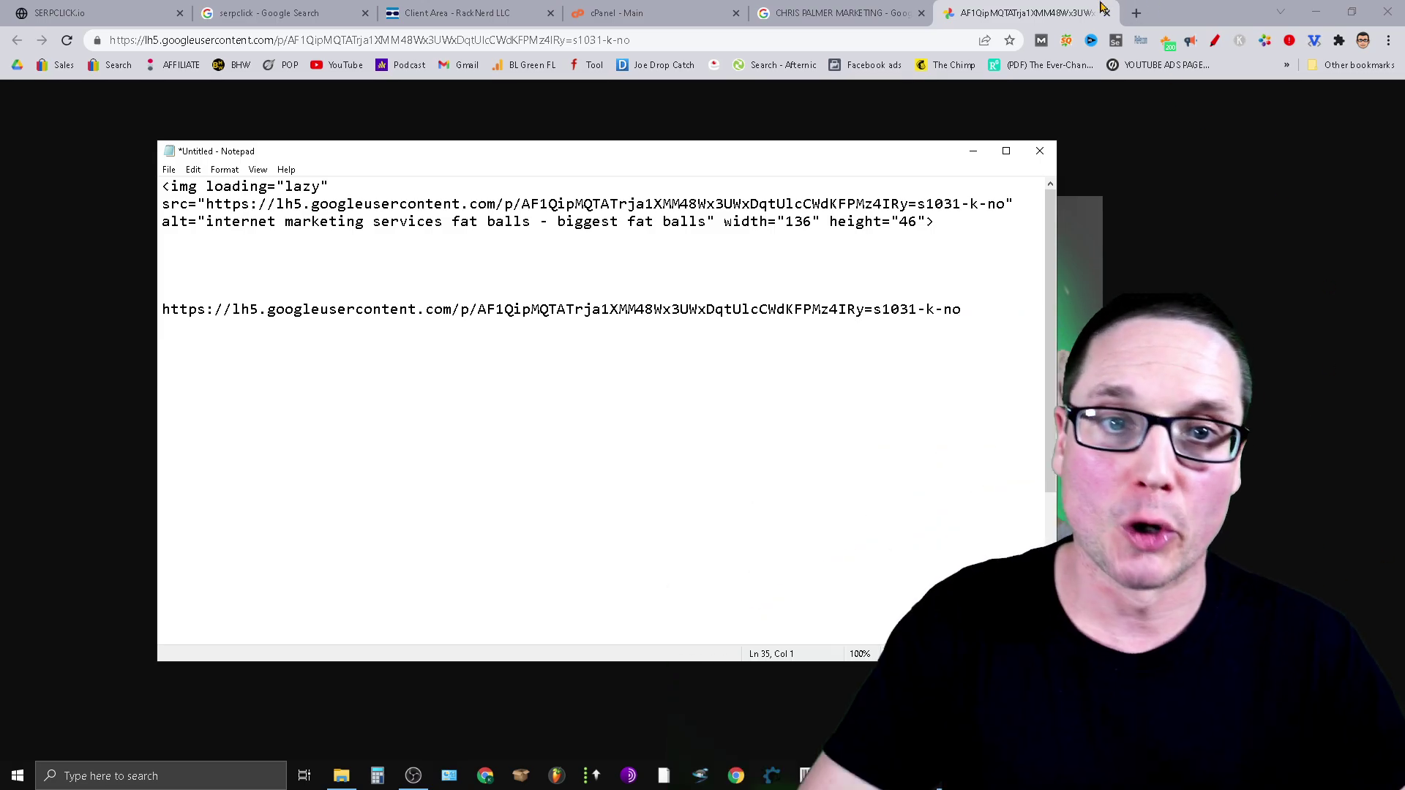
key(alt+Tab)
key(ctrl+t)
click(754, 325)
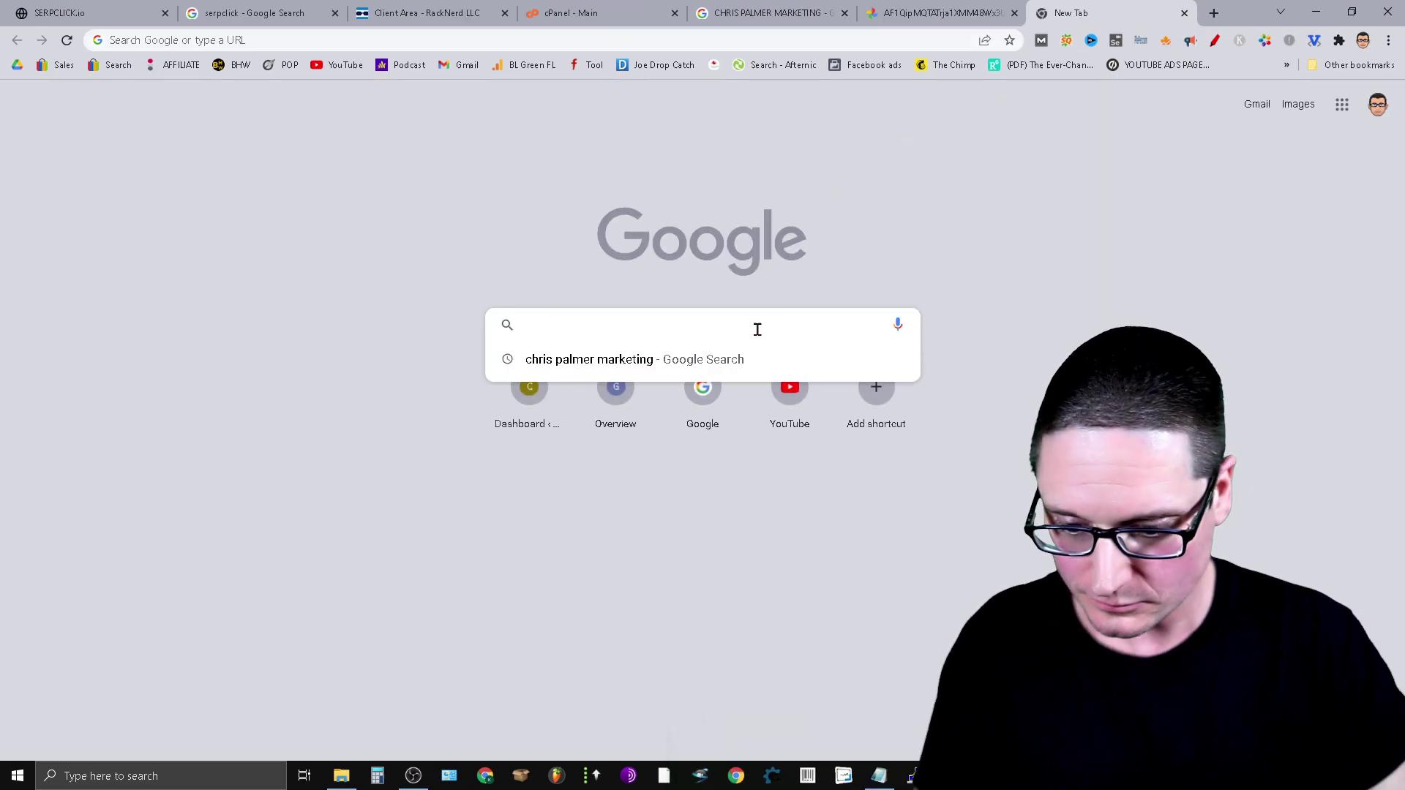
text(WHAT IS HOT L)
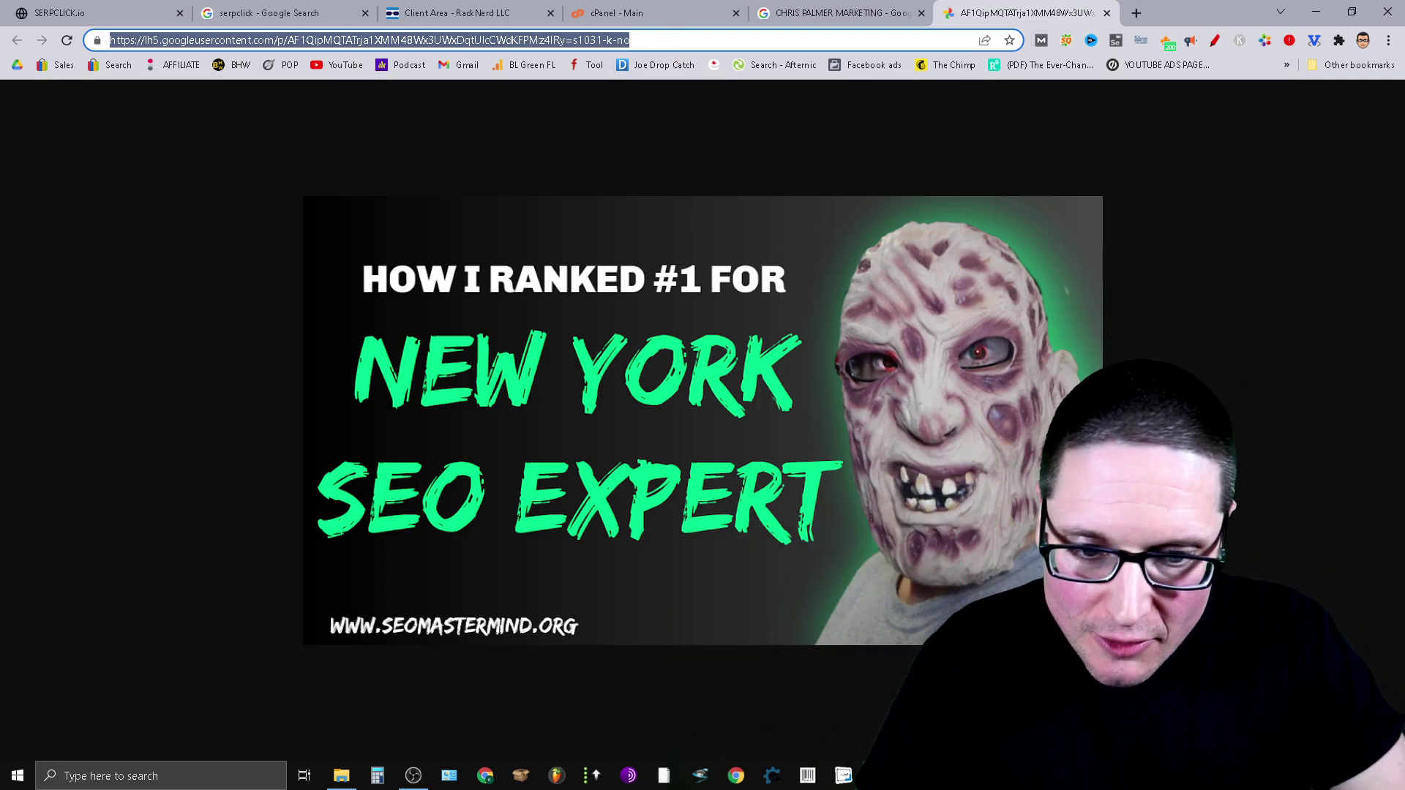
click(843, 776)
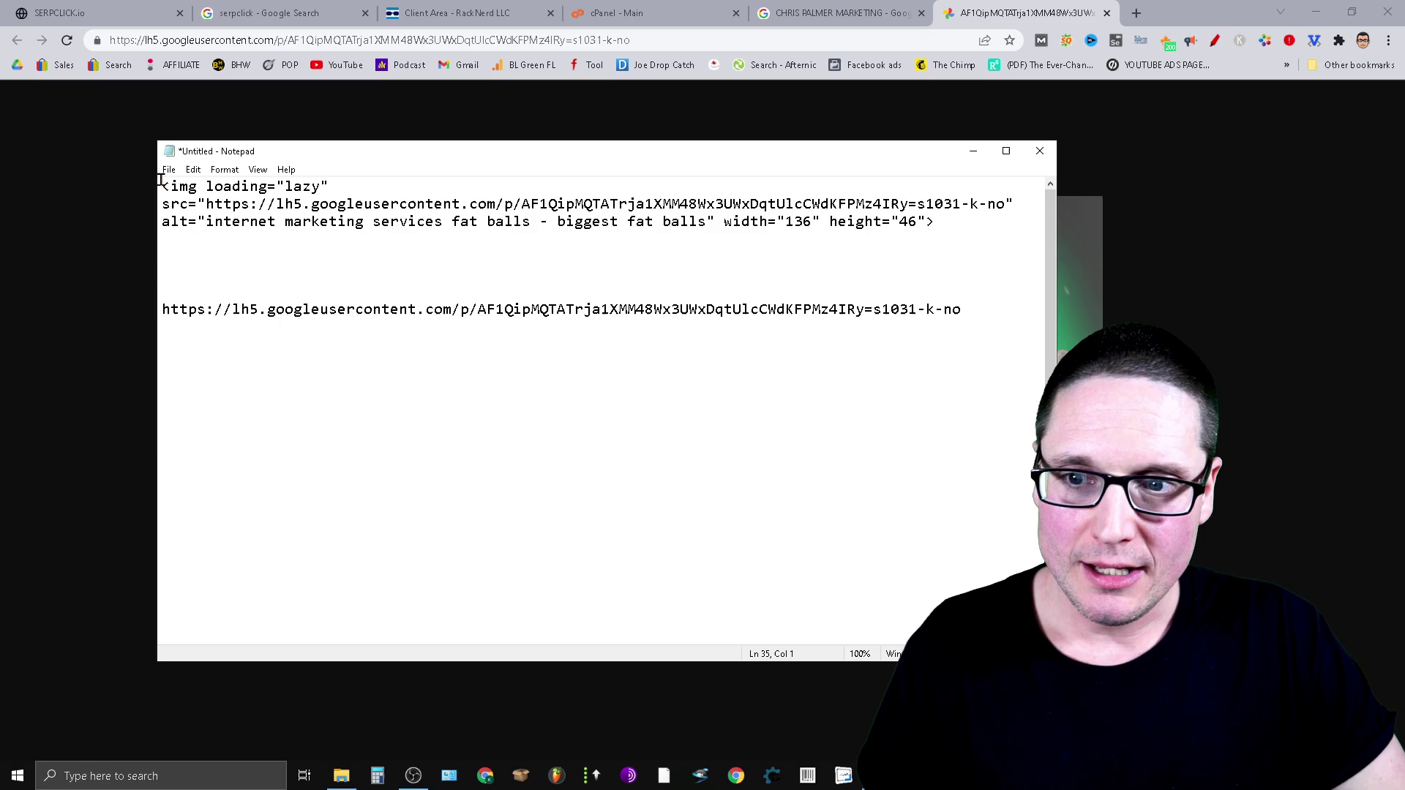
Highlight the img tag snippet and hotlinked image URL in the Notepad notes for copying.
drag(290, 203, 424, 249)
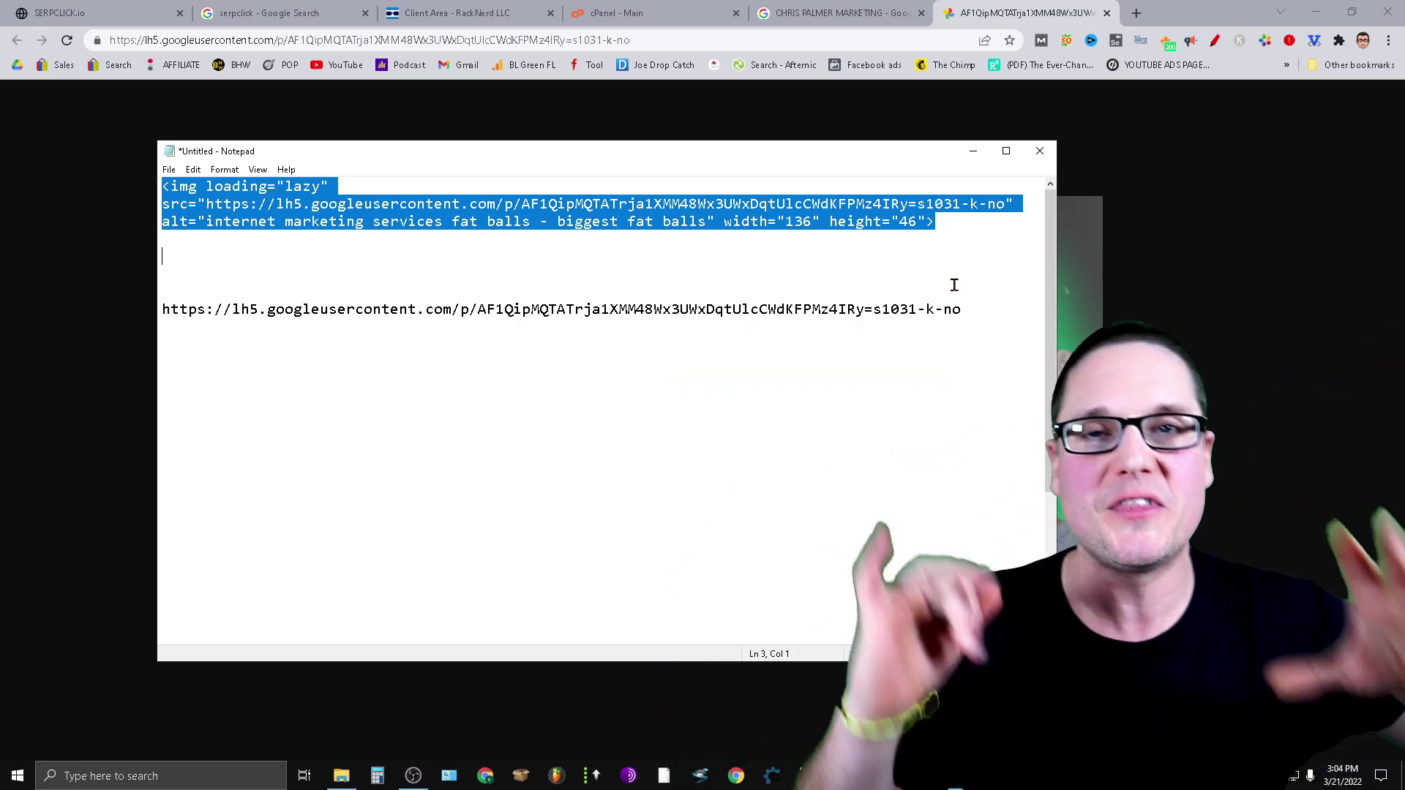
click(659, 254)
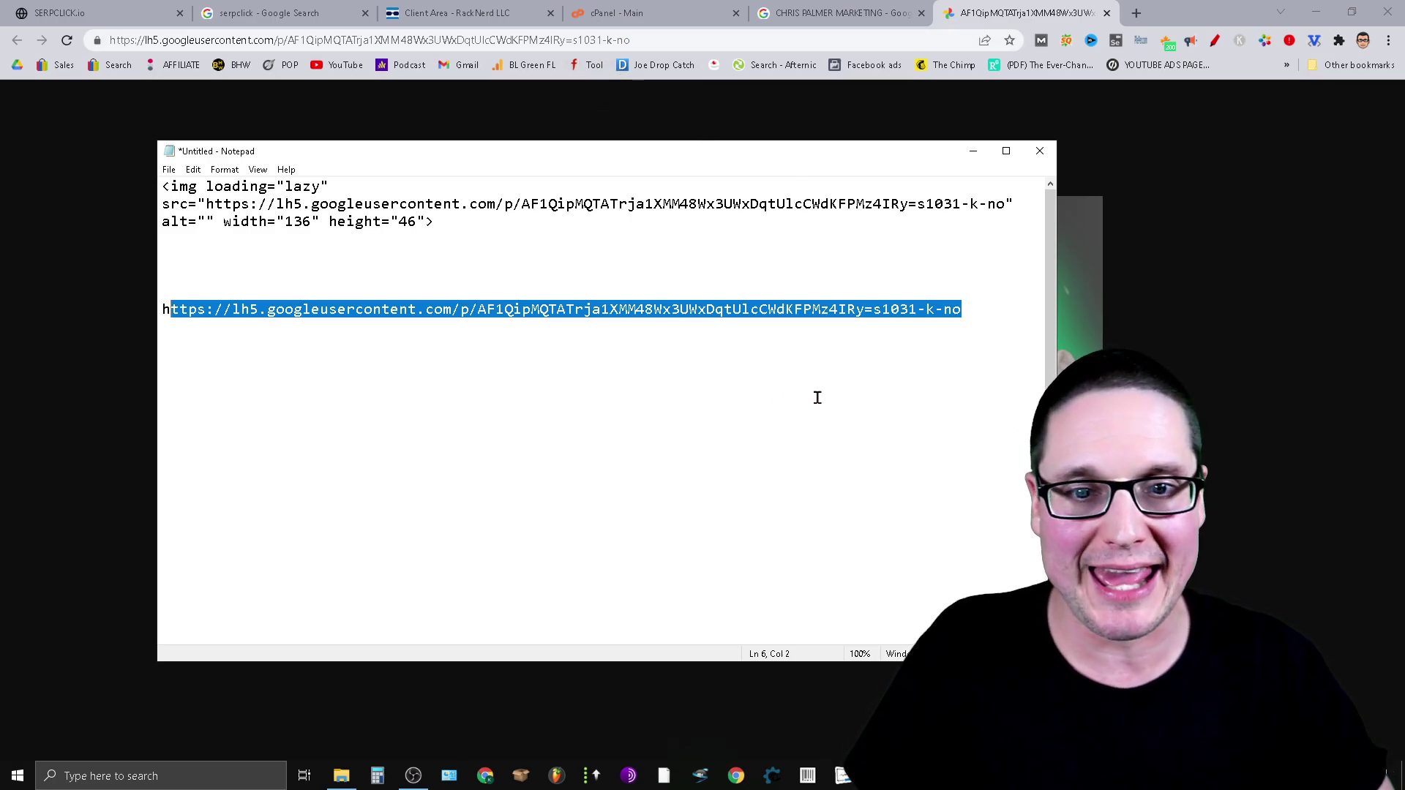
click(949, 339)
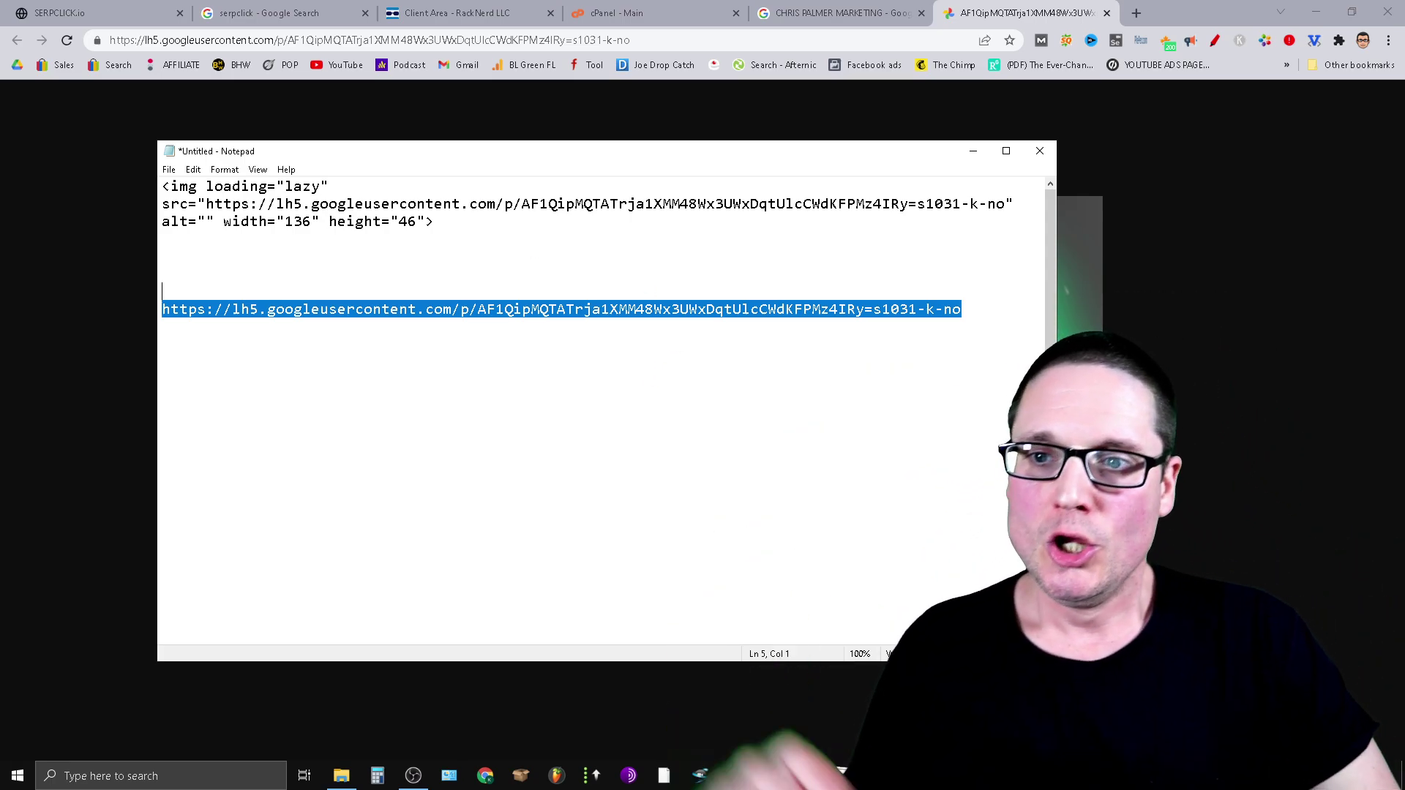
mouse_move(436, 222)
mouse_down()
mouse_move(314, 221)
mouse_move(163, 187)
mouse_up()
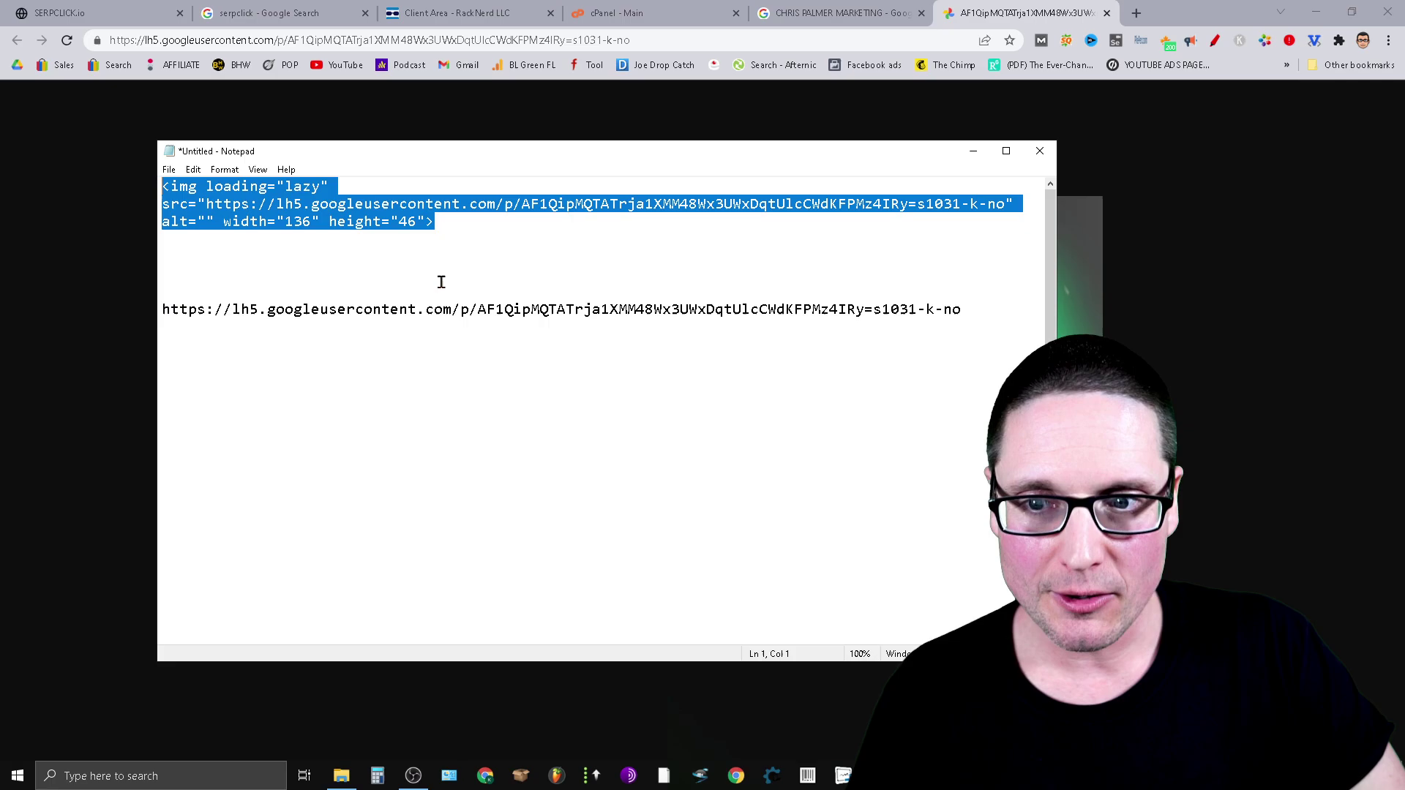
click(440, 282)
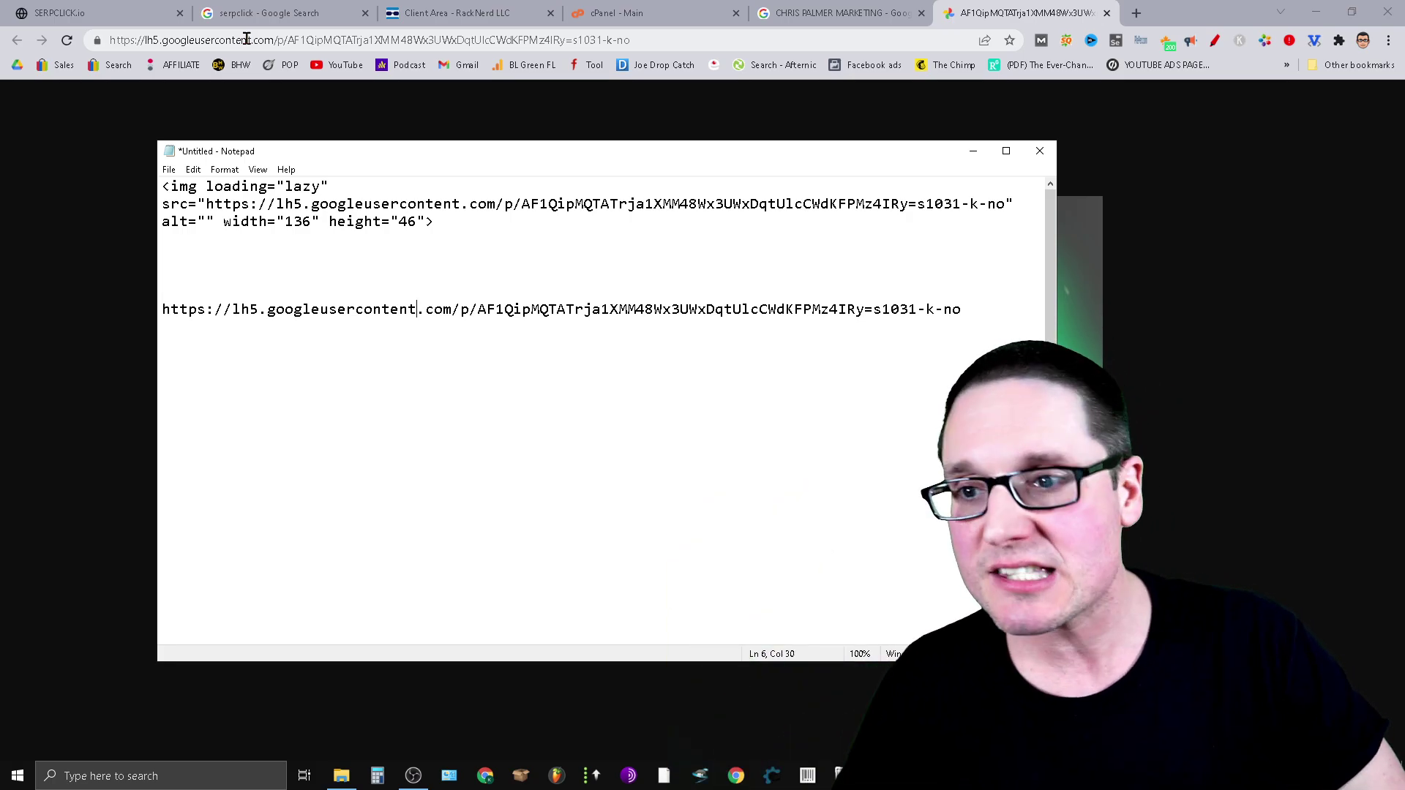
Switch to the serpclick.io test site showing the broken image alt text.
click(79, 14)
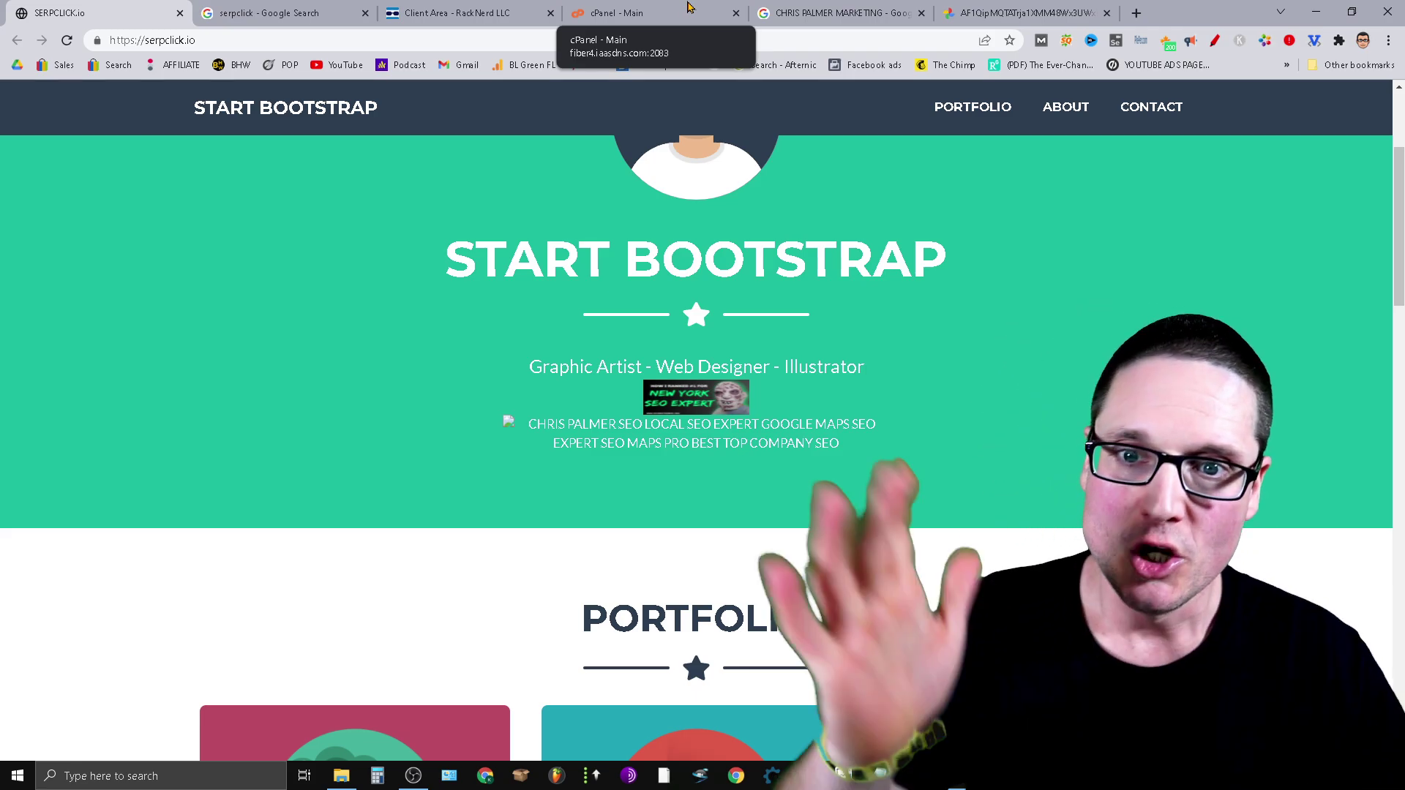
From cPanel File Manager, open public_html/index.html in the code editor.
click(683, 10)
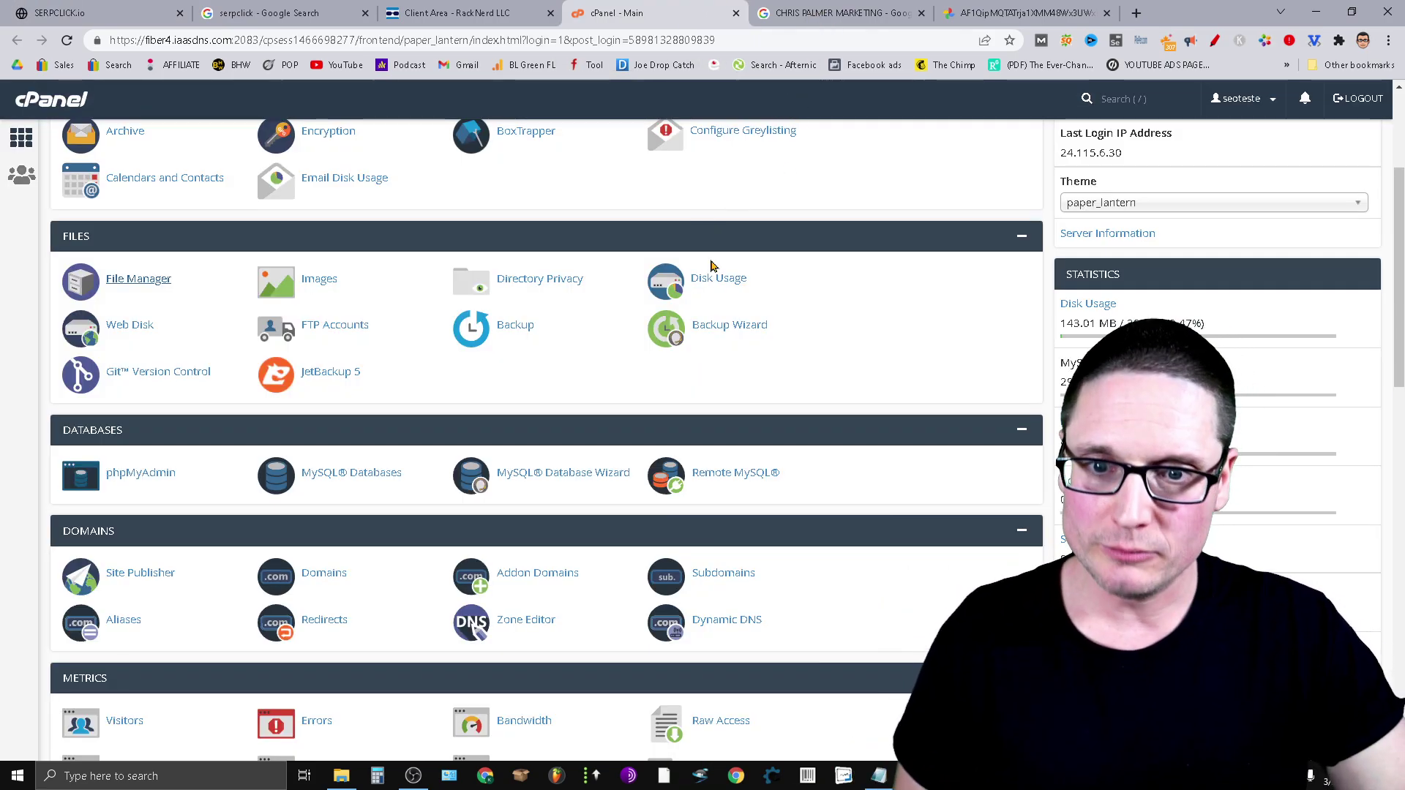
click(140, 284)
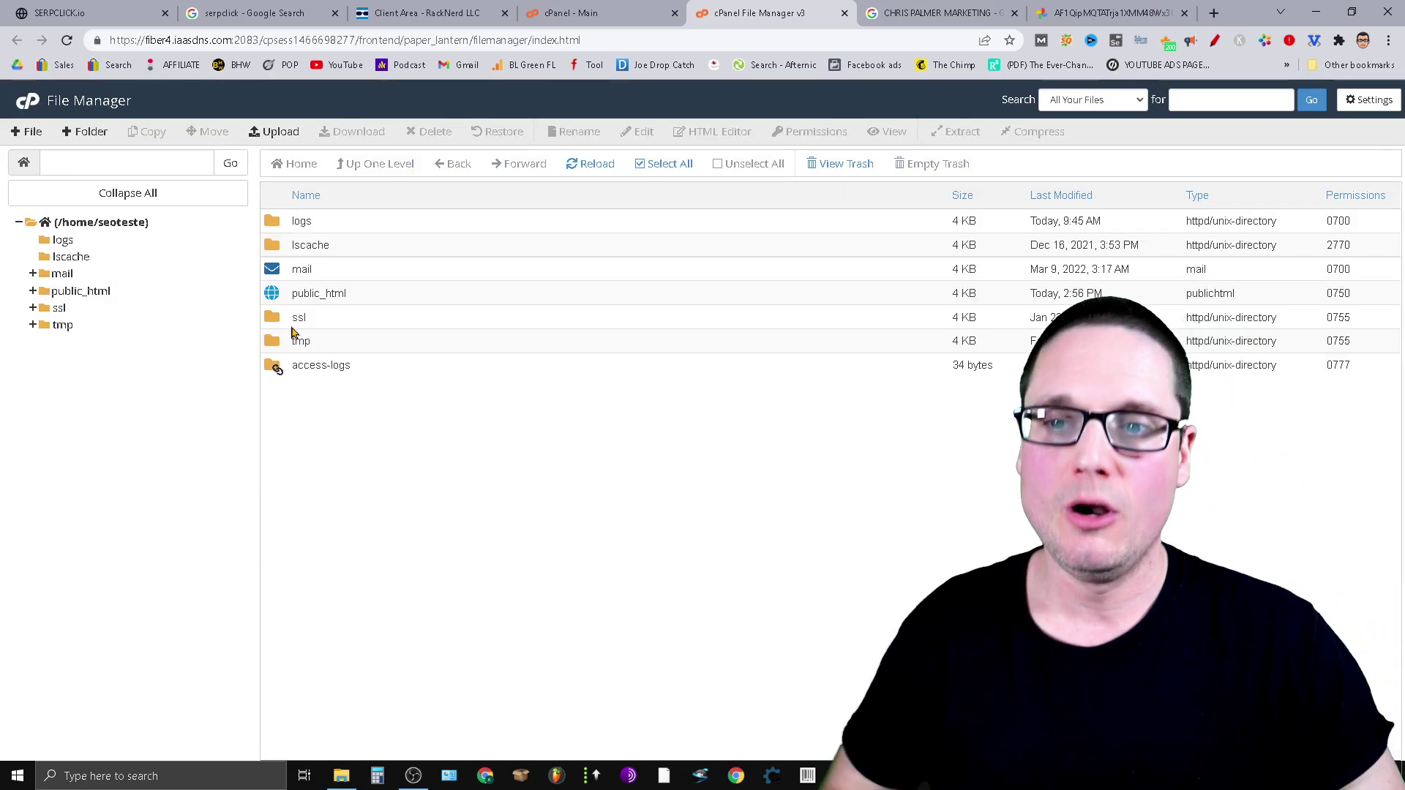
double_click(287, 294)
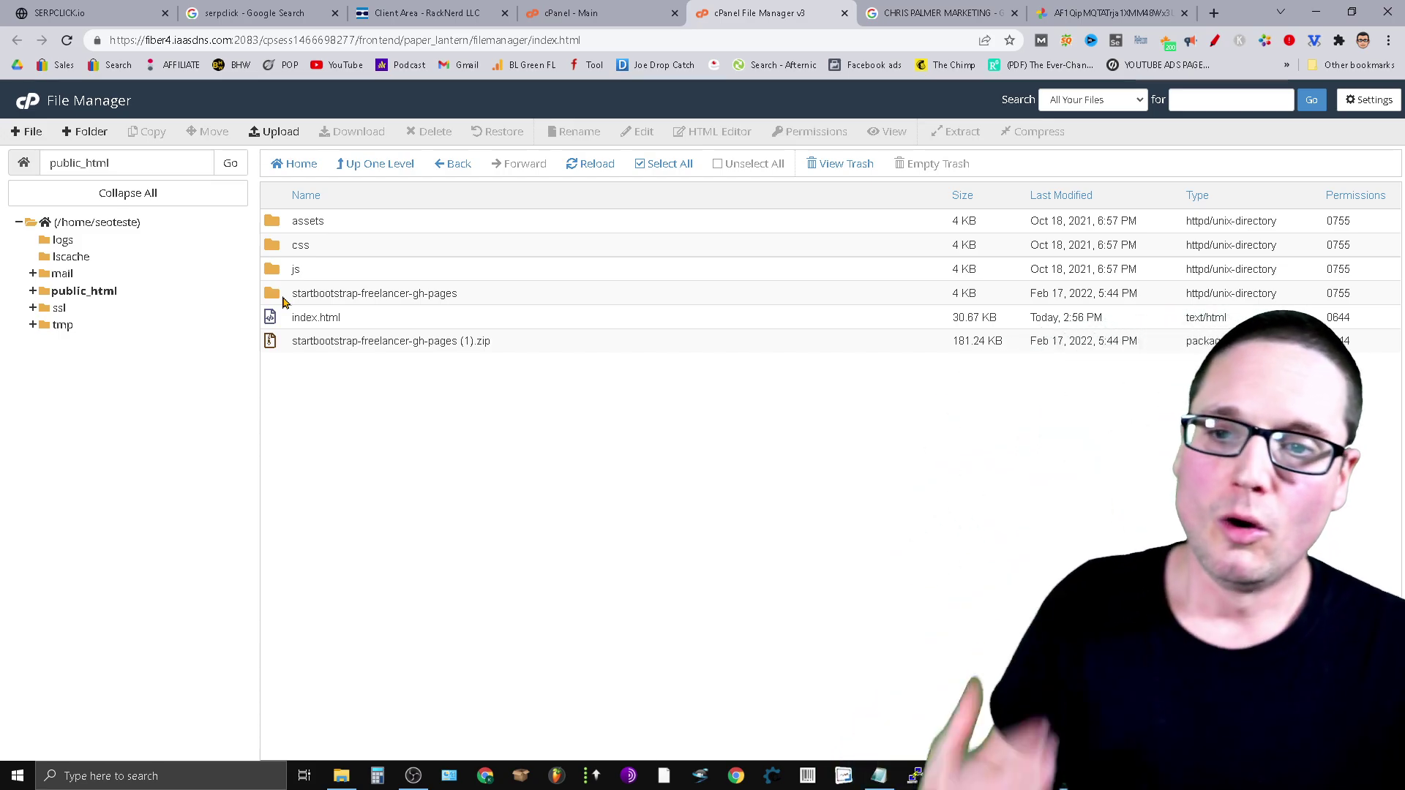
right_click(276, 317)
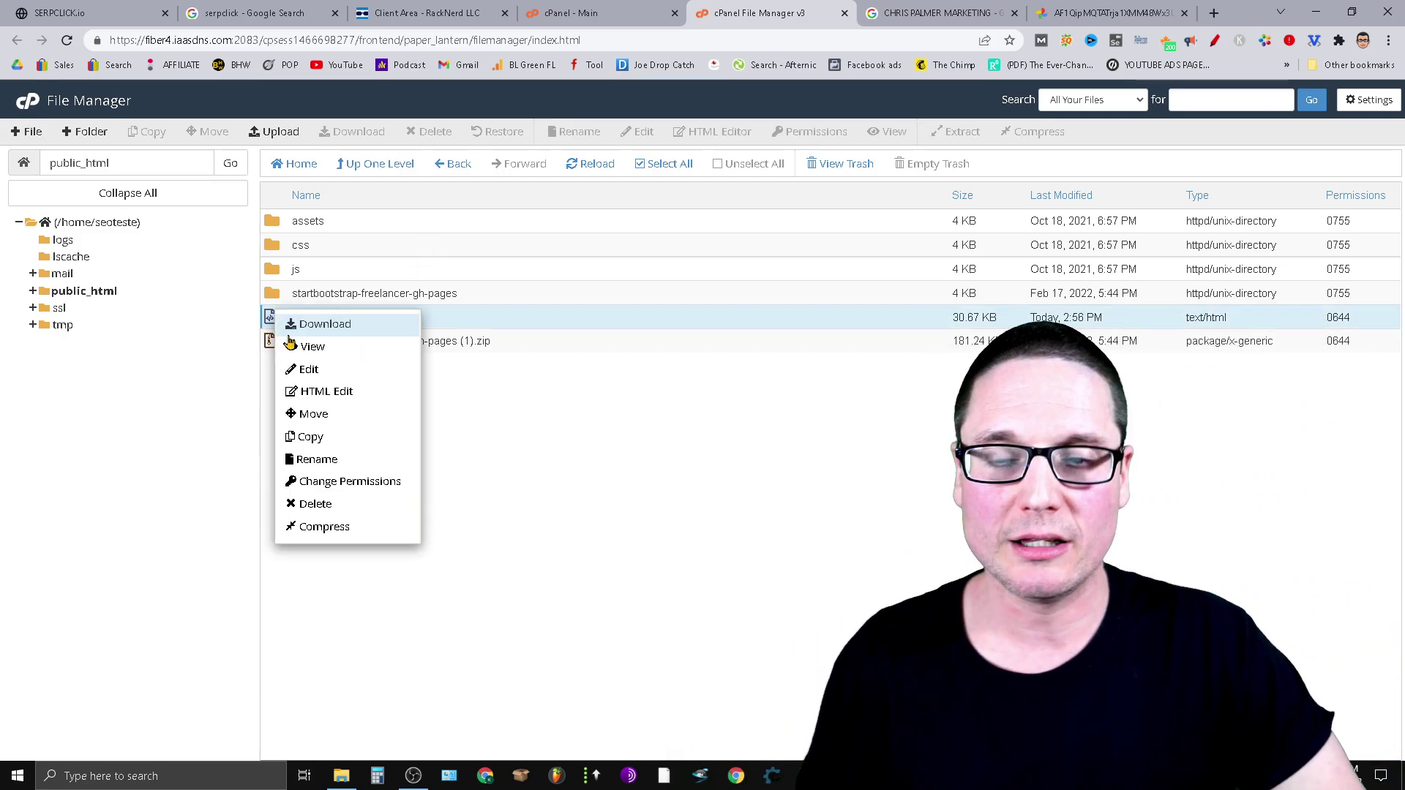
click(295, 374)
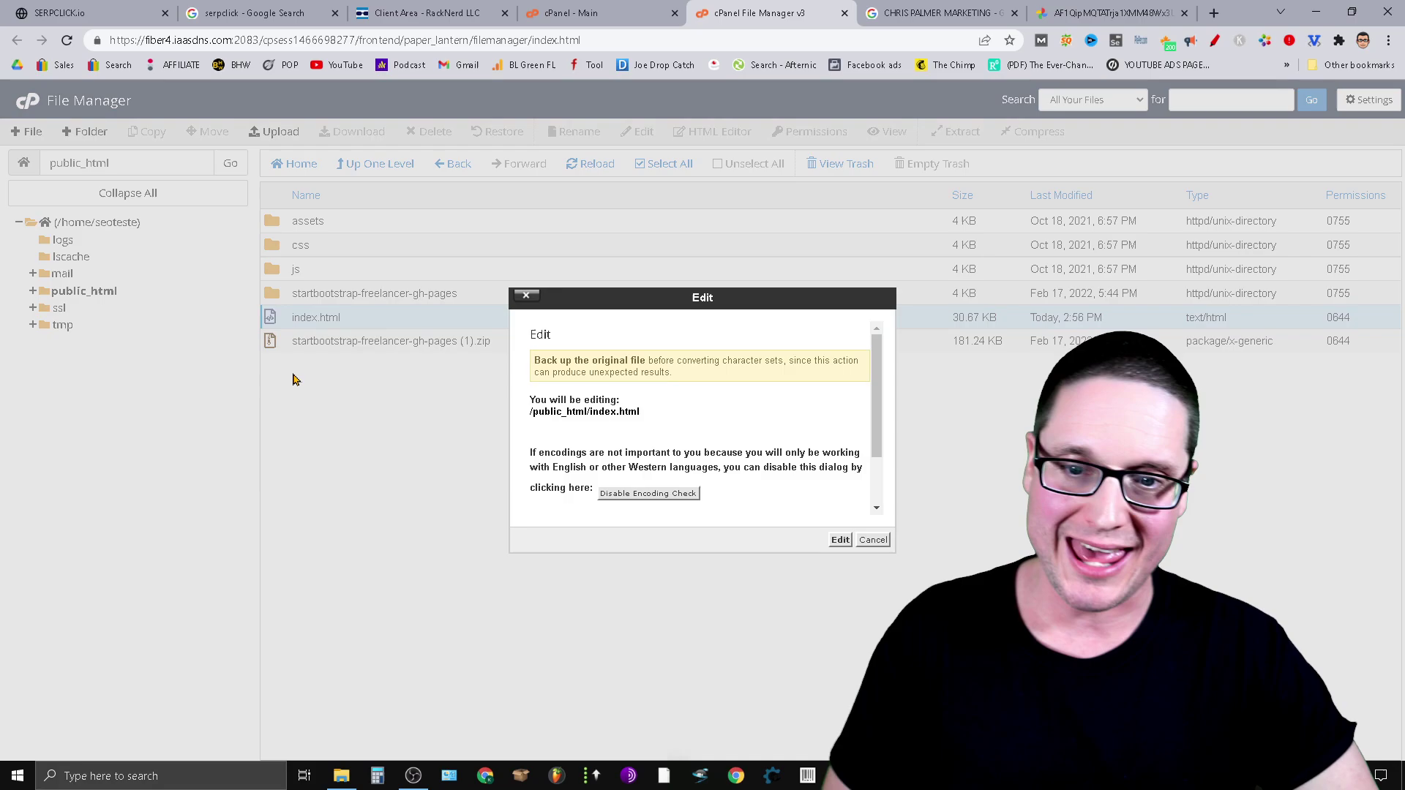
click(839, 542)
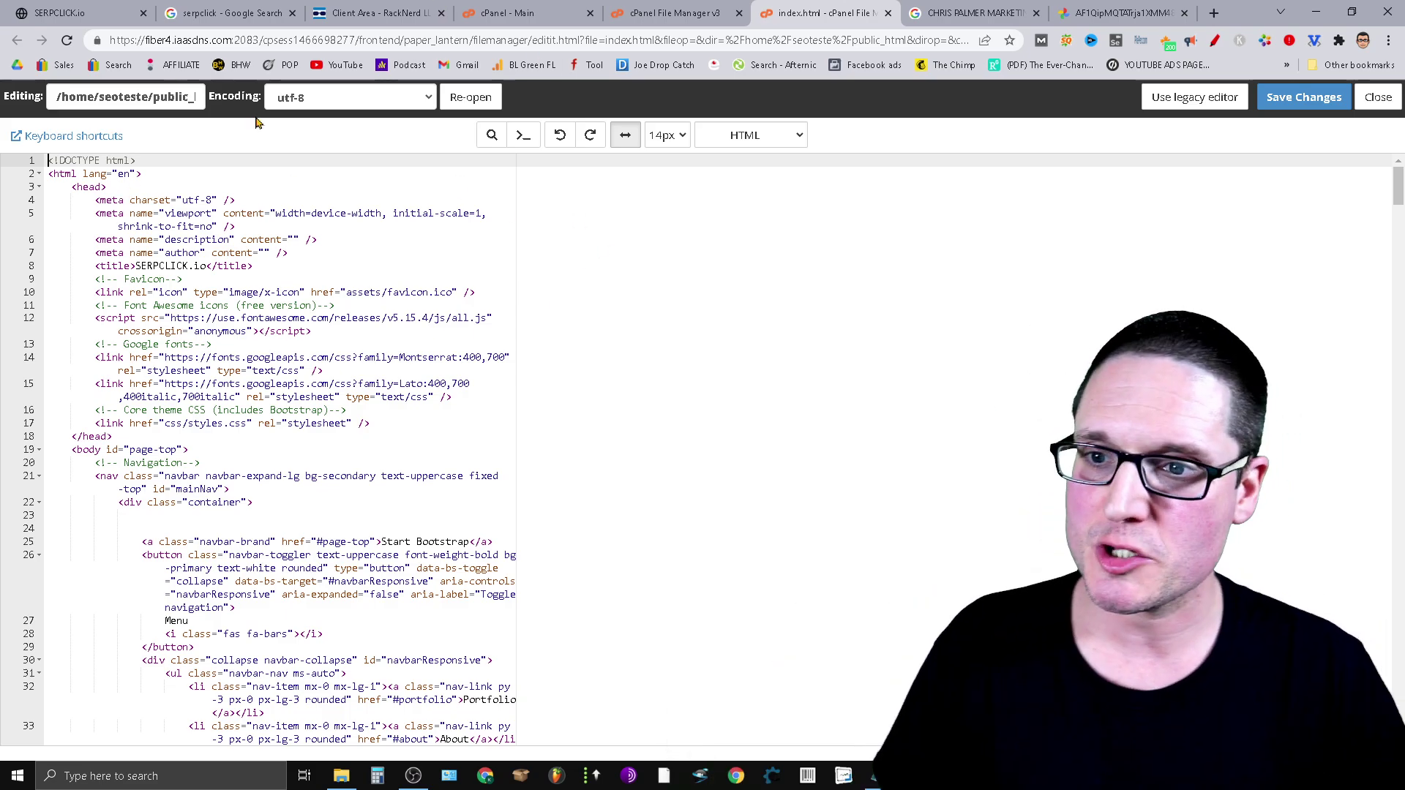
scroll(171, 351, down, 2)
scroll(209, 362, down, 1)
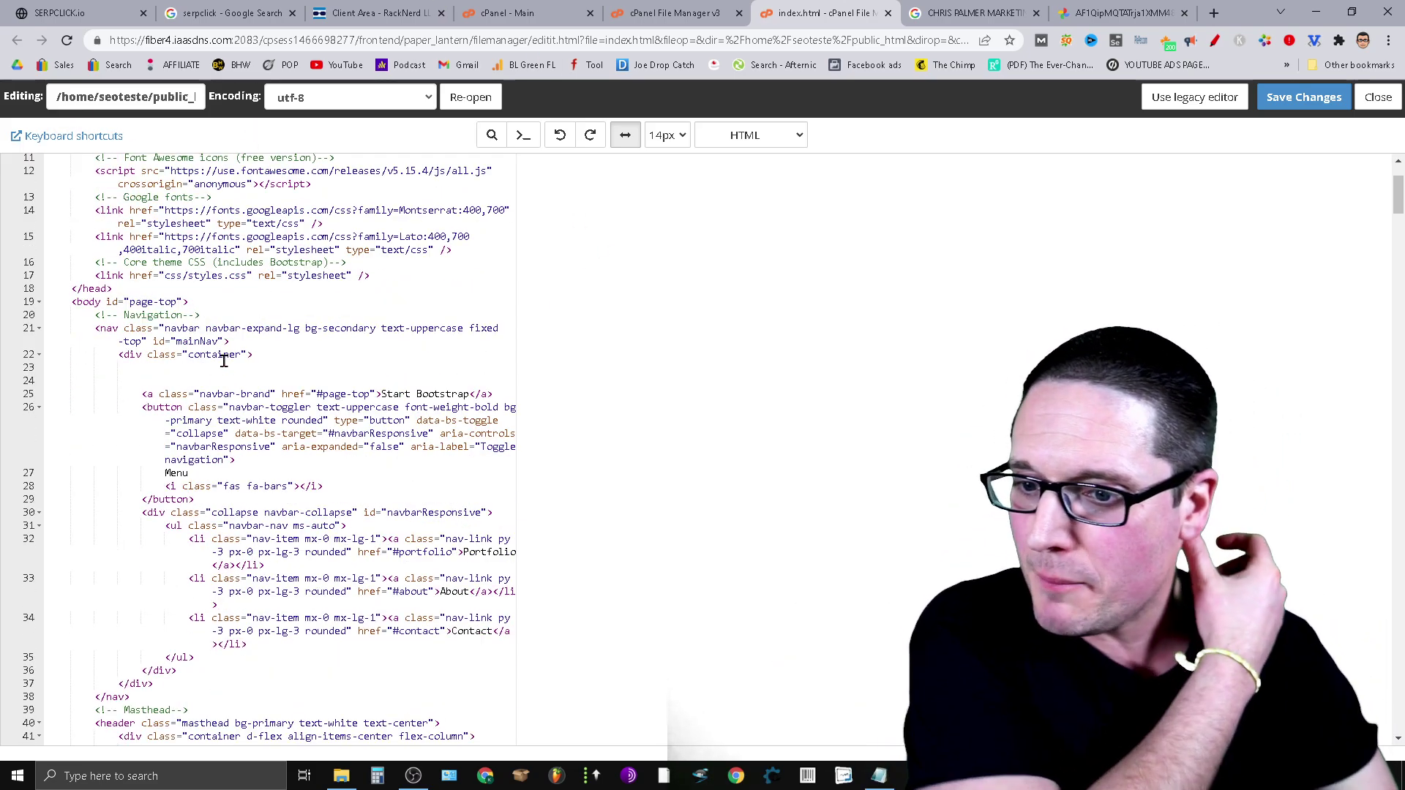
scroll(264, 356, down, 1)
scroll(280, 407, down, 1)
scroll(274, 440, down, 1)
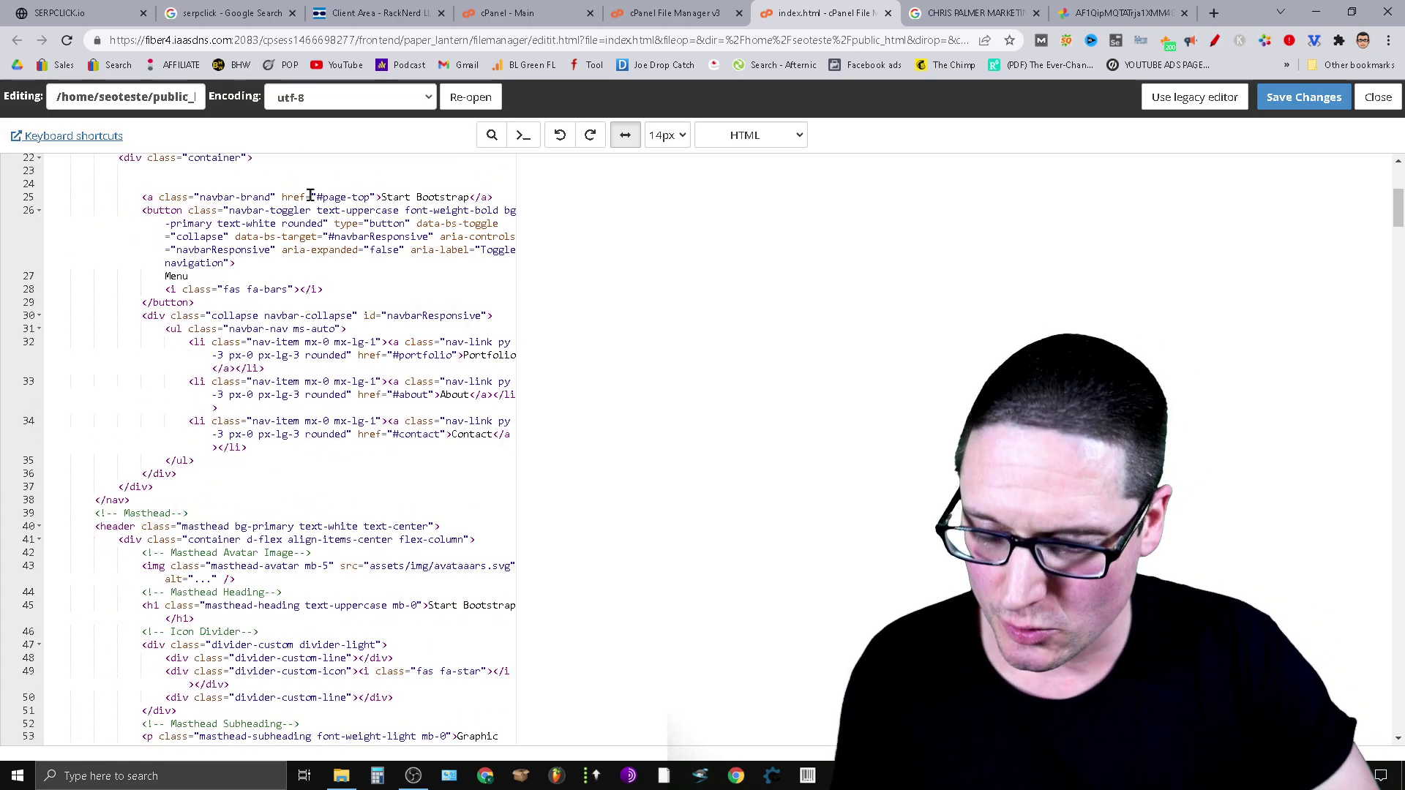
scroll(269, 407, down, 1)
scroll(262, 361, down, 1)
scroll(393, 607, down, 1)
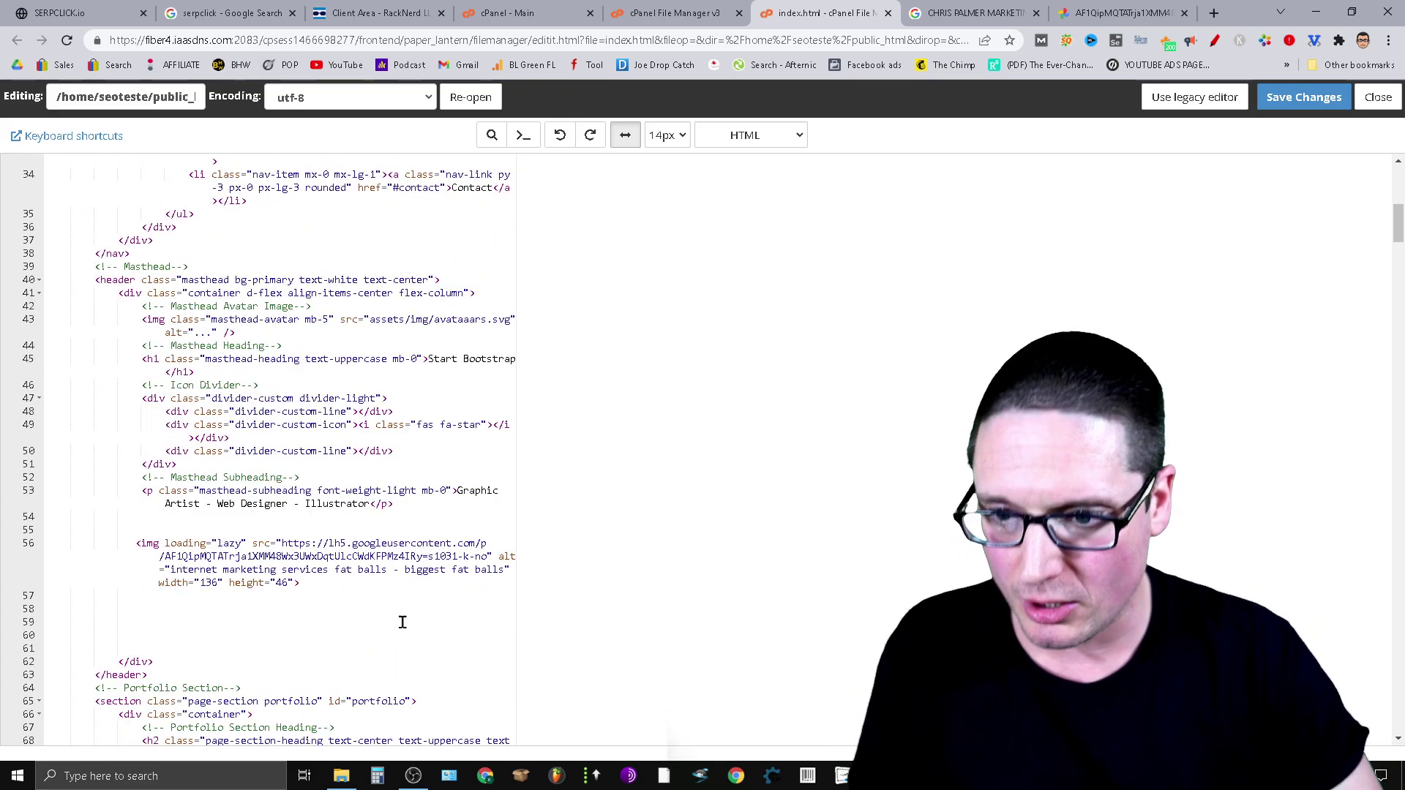
Remove the old img tag from line 56 of index.html.
drag(317, 583, 129, 530)
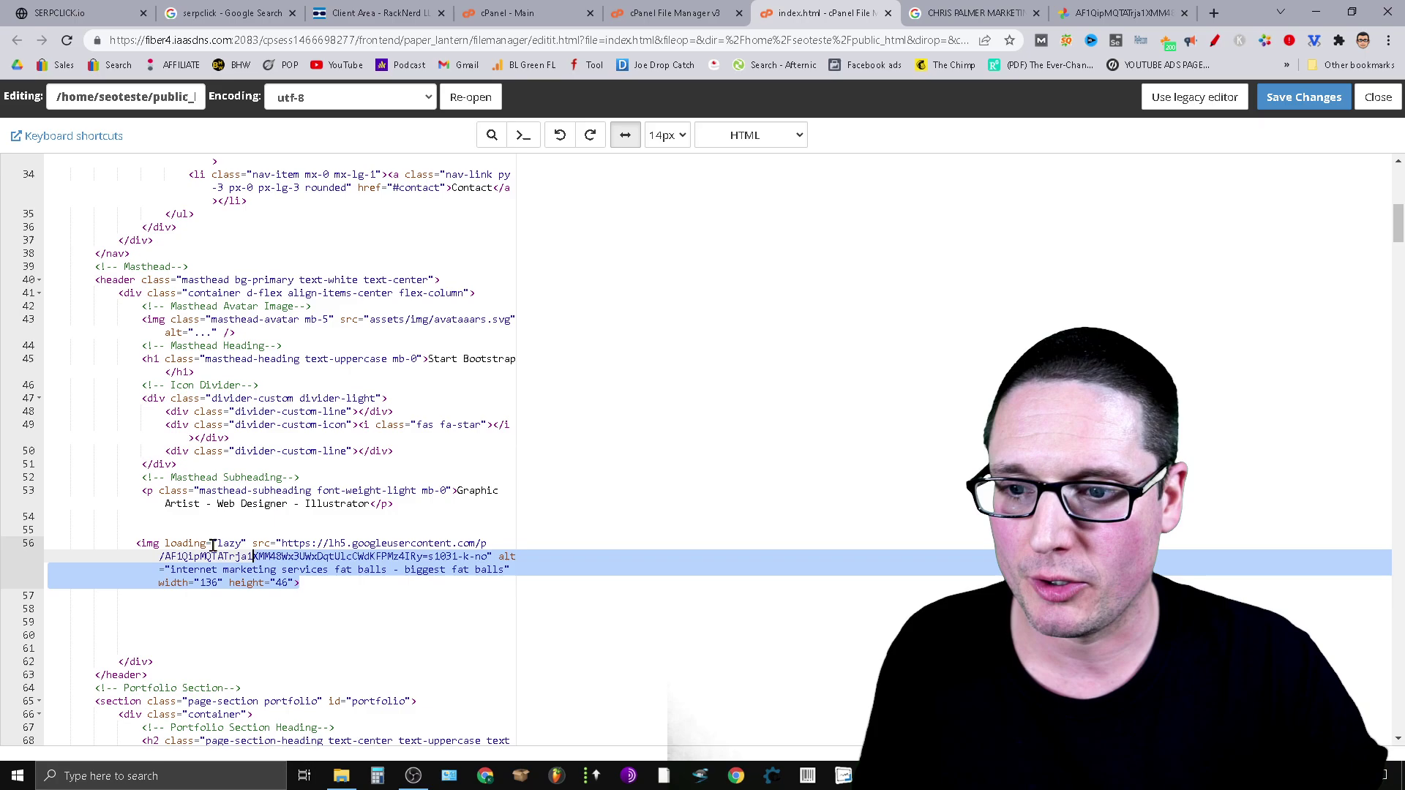
key(Delete)
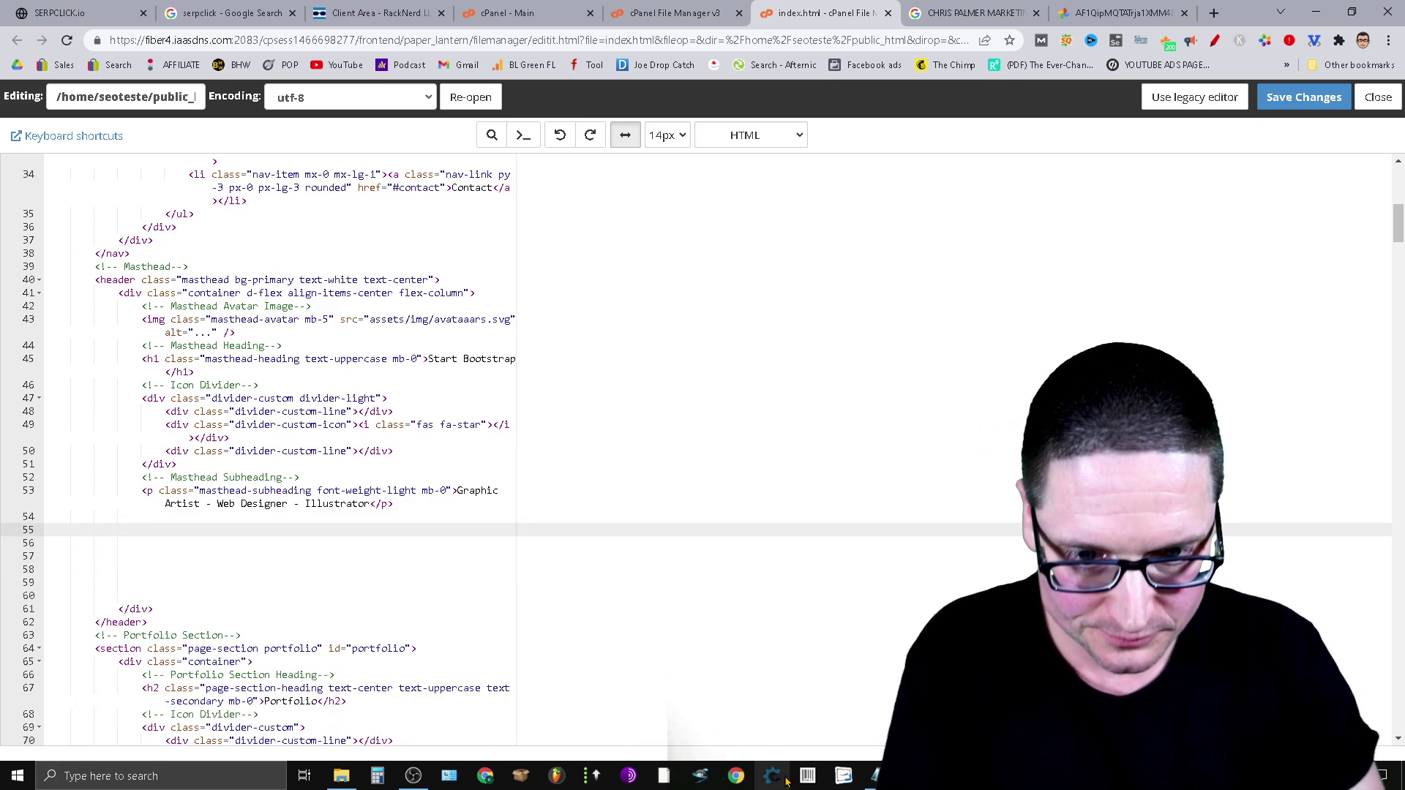
Copy the hotlinked googleusercontent img tag from Notepad and paste it on line 55.
click(852, 661)
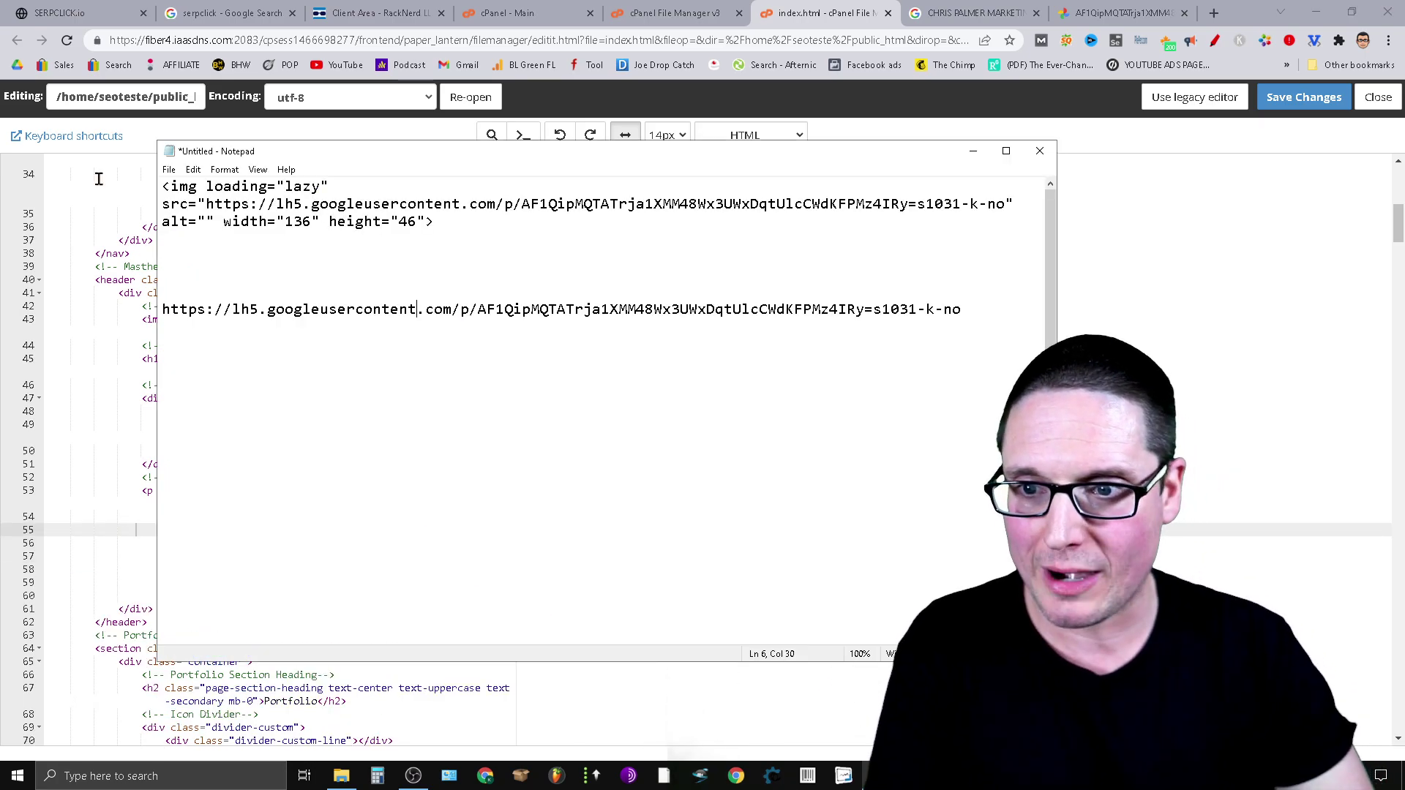
drag(460, 221, 305, 196)
right_click(259, 197)
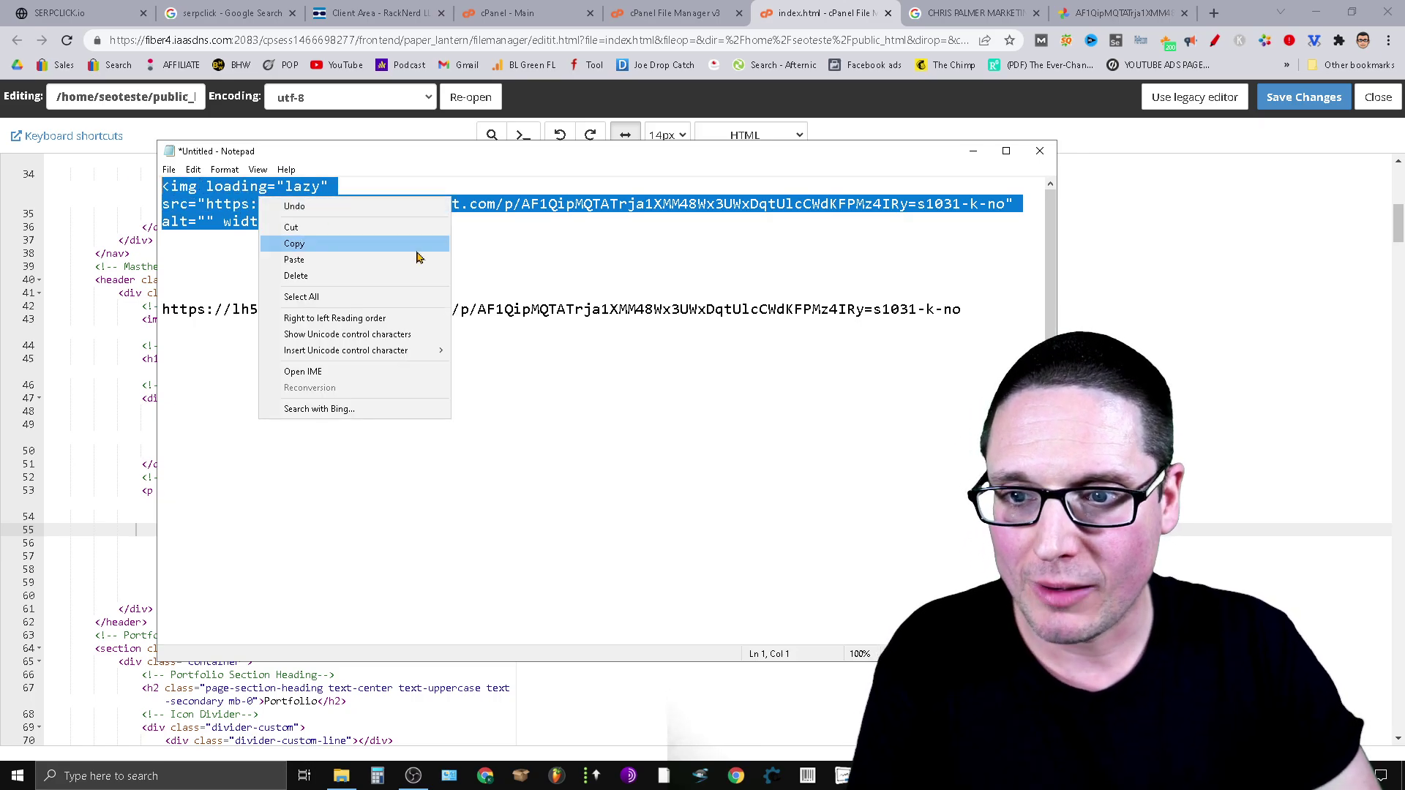
click(385, 244)
click(974, 153)
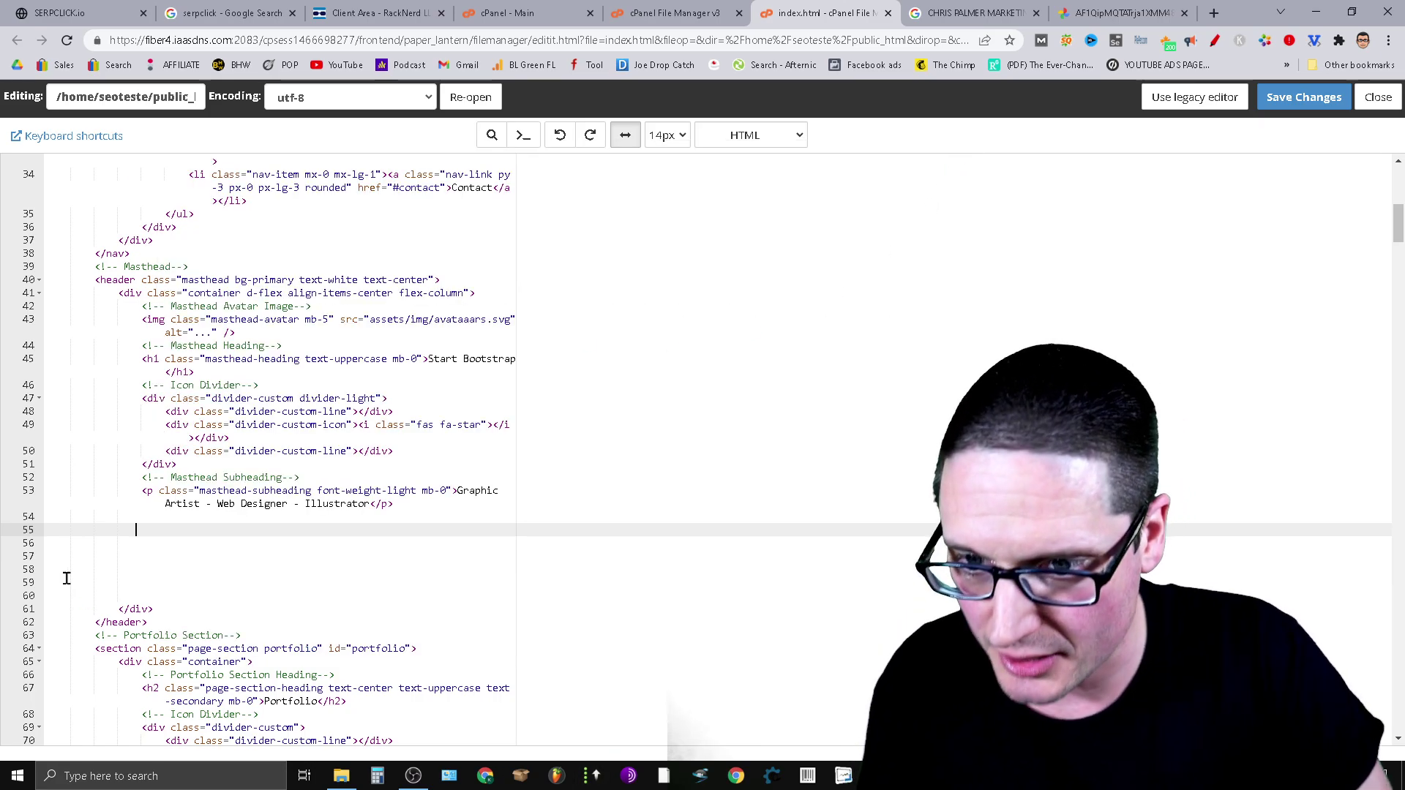
key(ctrl+v)
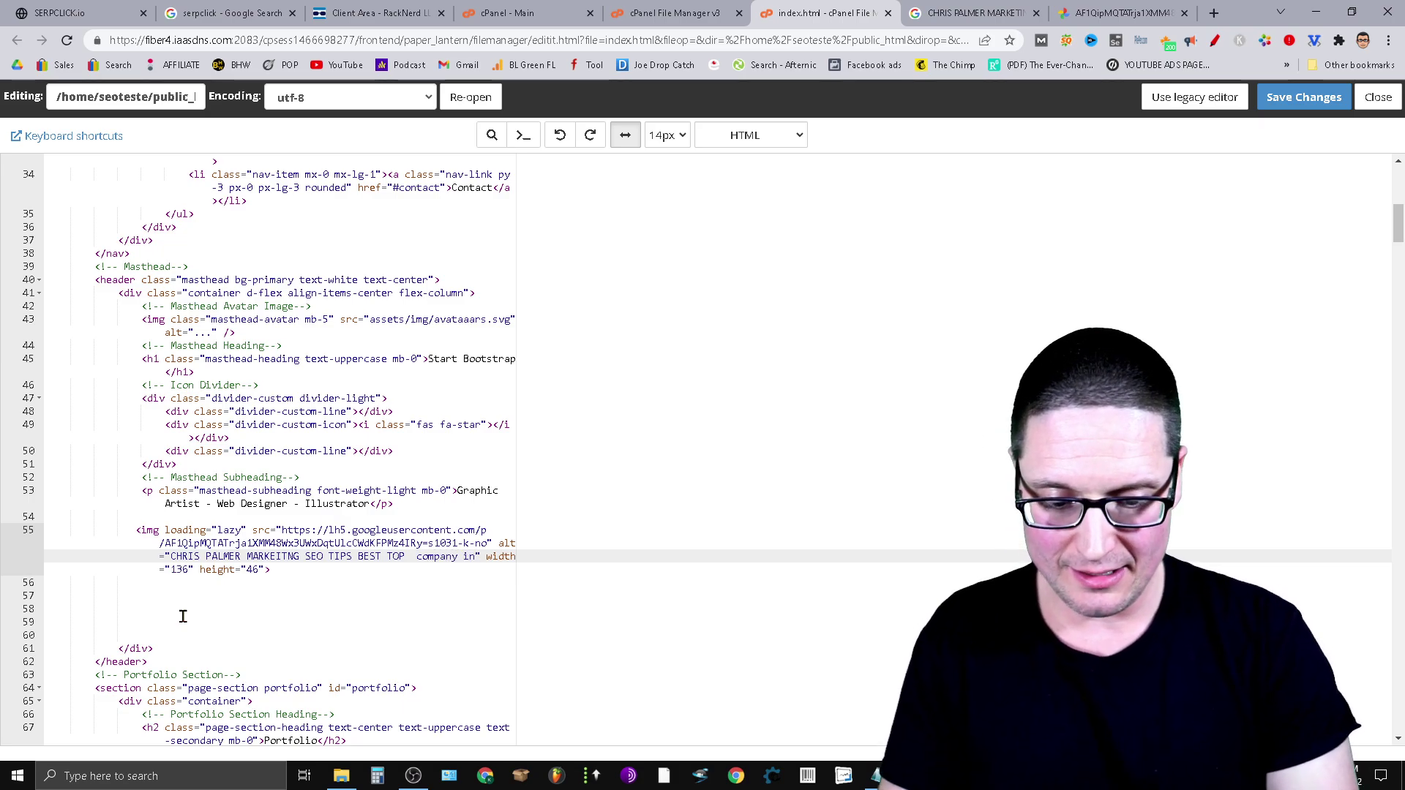
text( new york pennsylvania california)
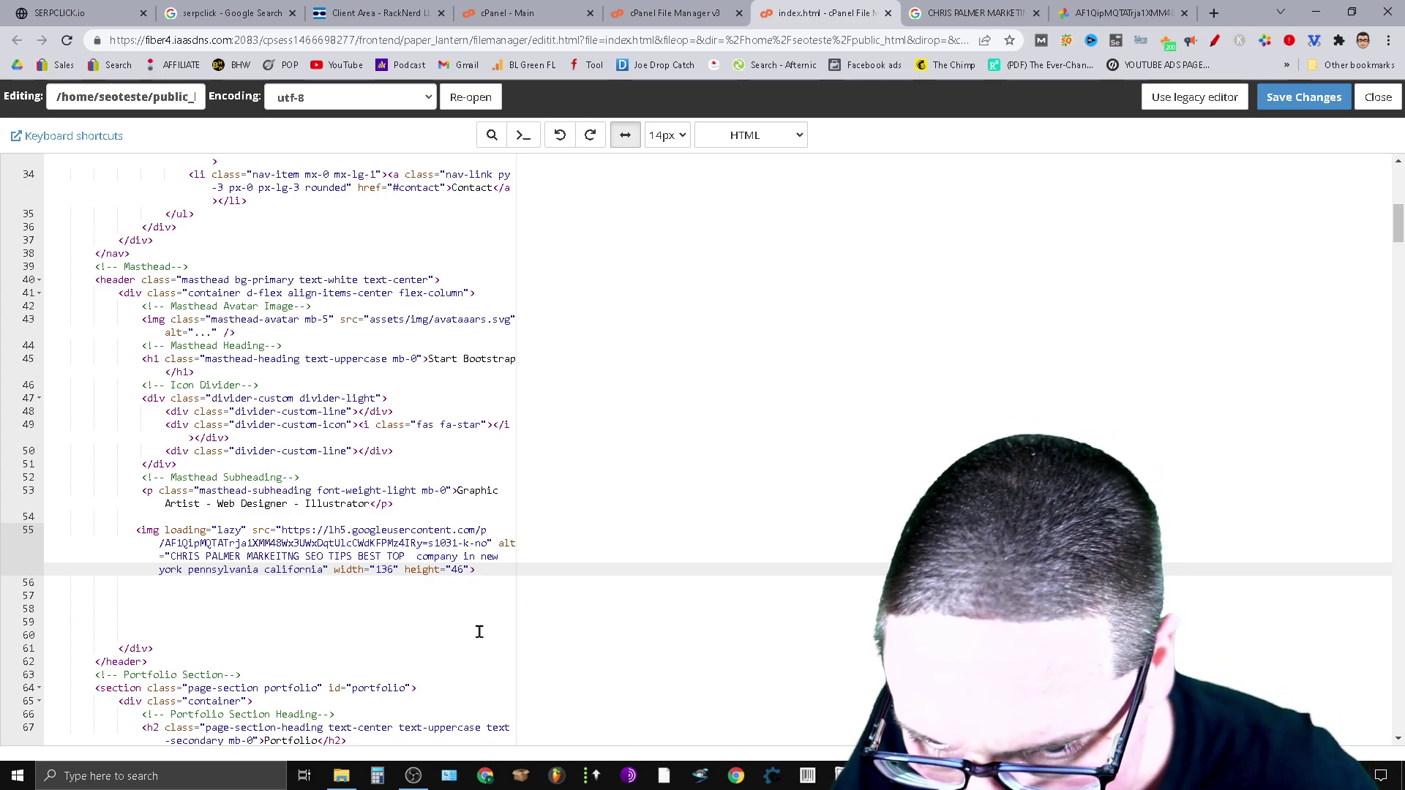
Complete the alt text with New York, Pennsylvania, California, width 296, and save index.html.
click(324, 571)
text(2)
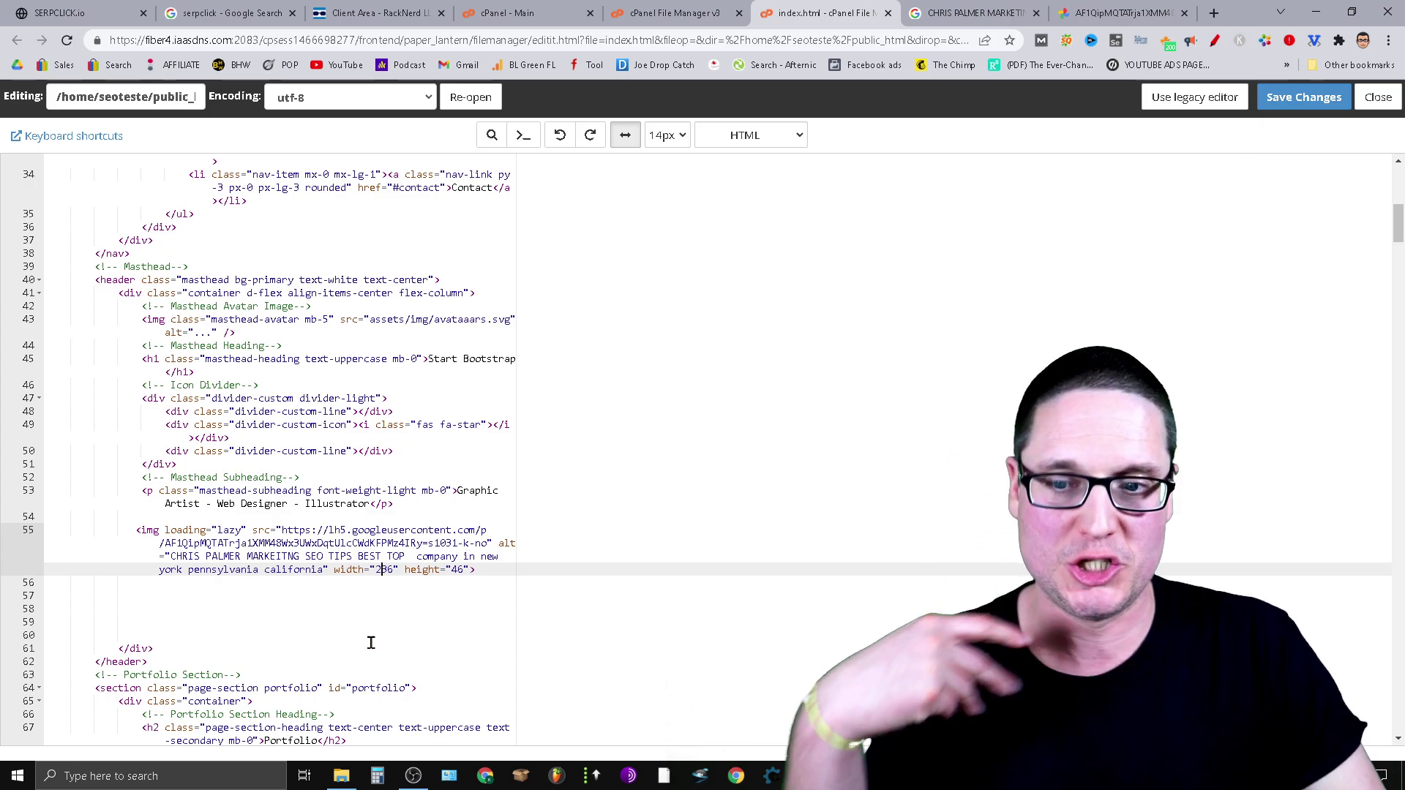
click(1309, 103)
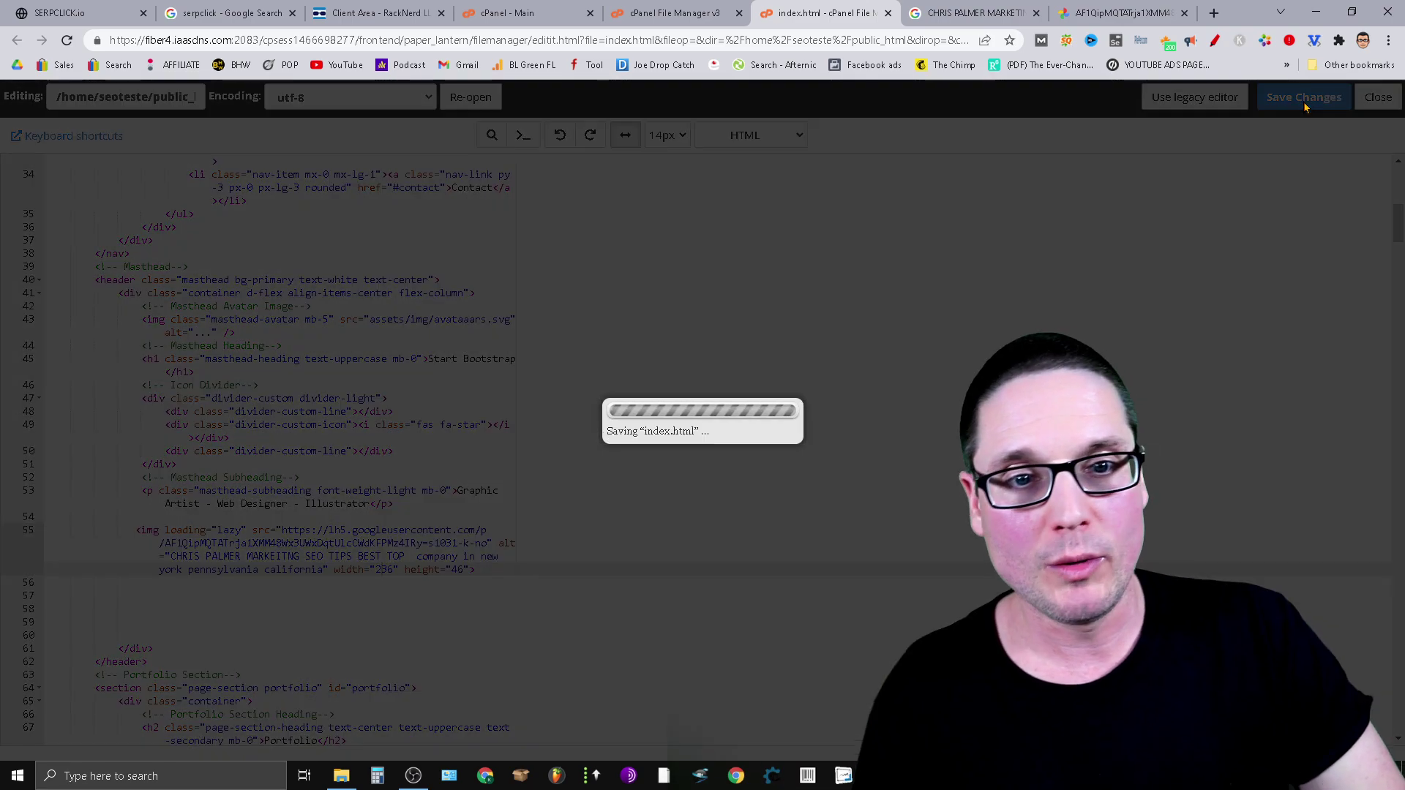
Reload serpclick.io several times to show the New York SEO Expert image under the tagline.
click(107, 10)
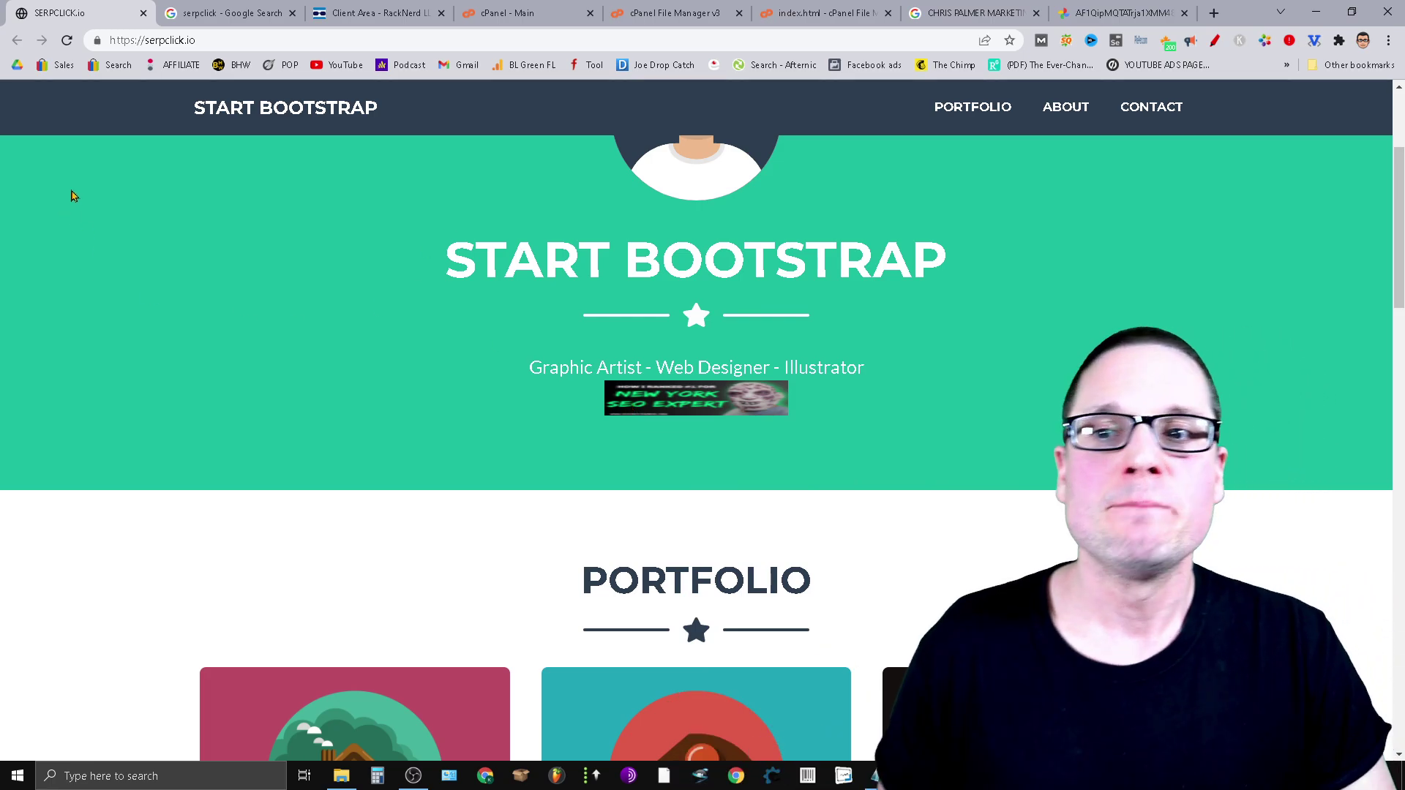
click(66, 41)
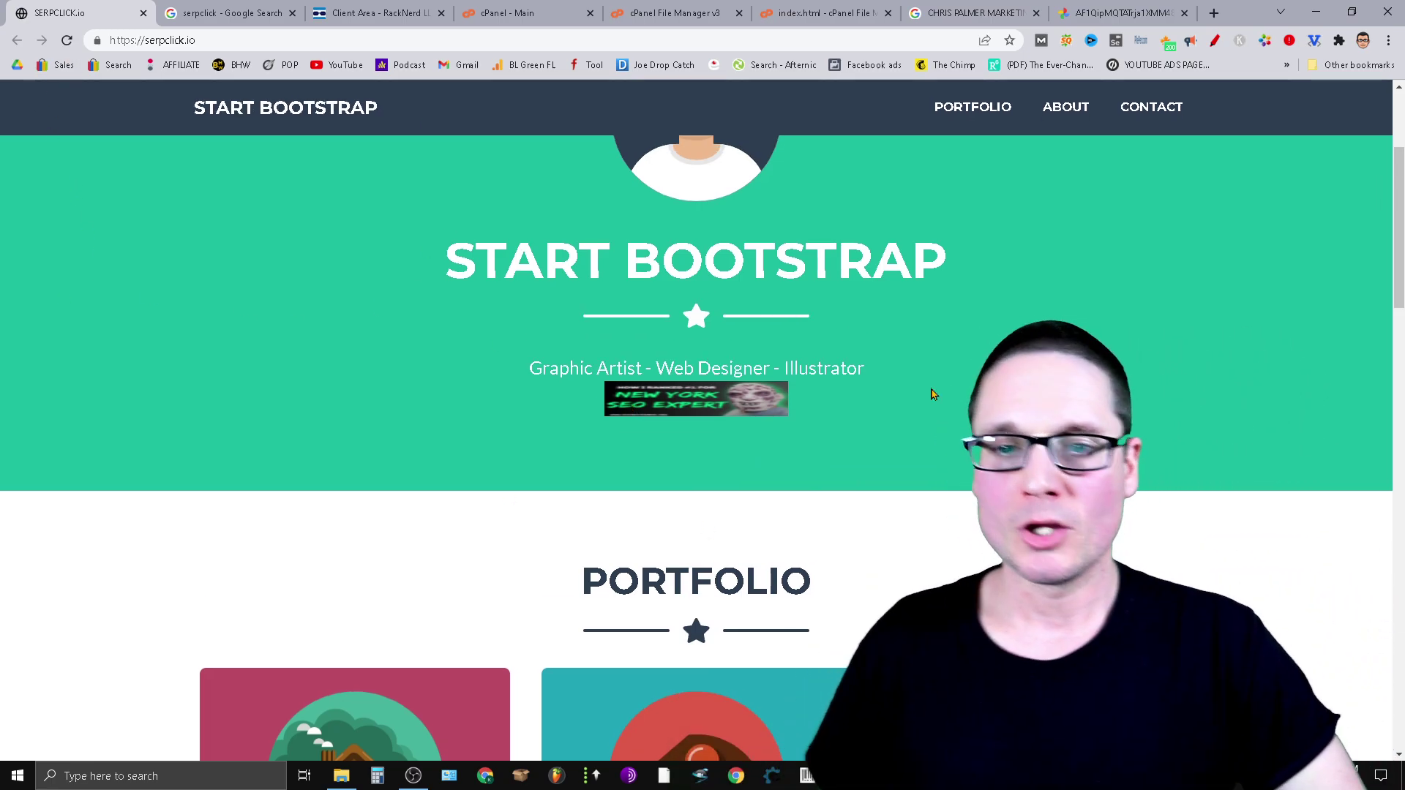
click(66, 41)
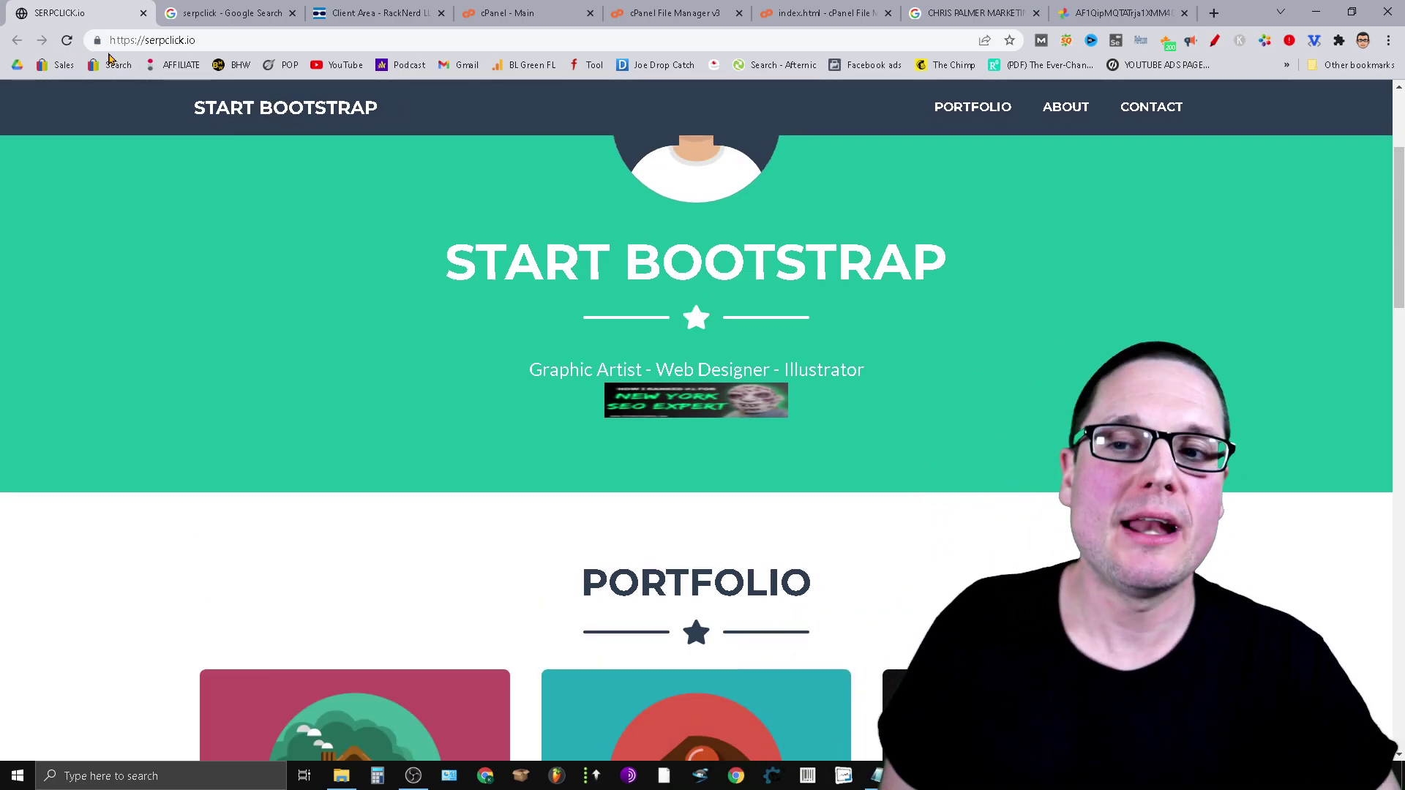
click(67, 41)
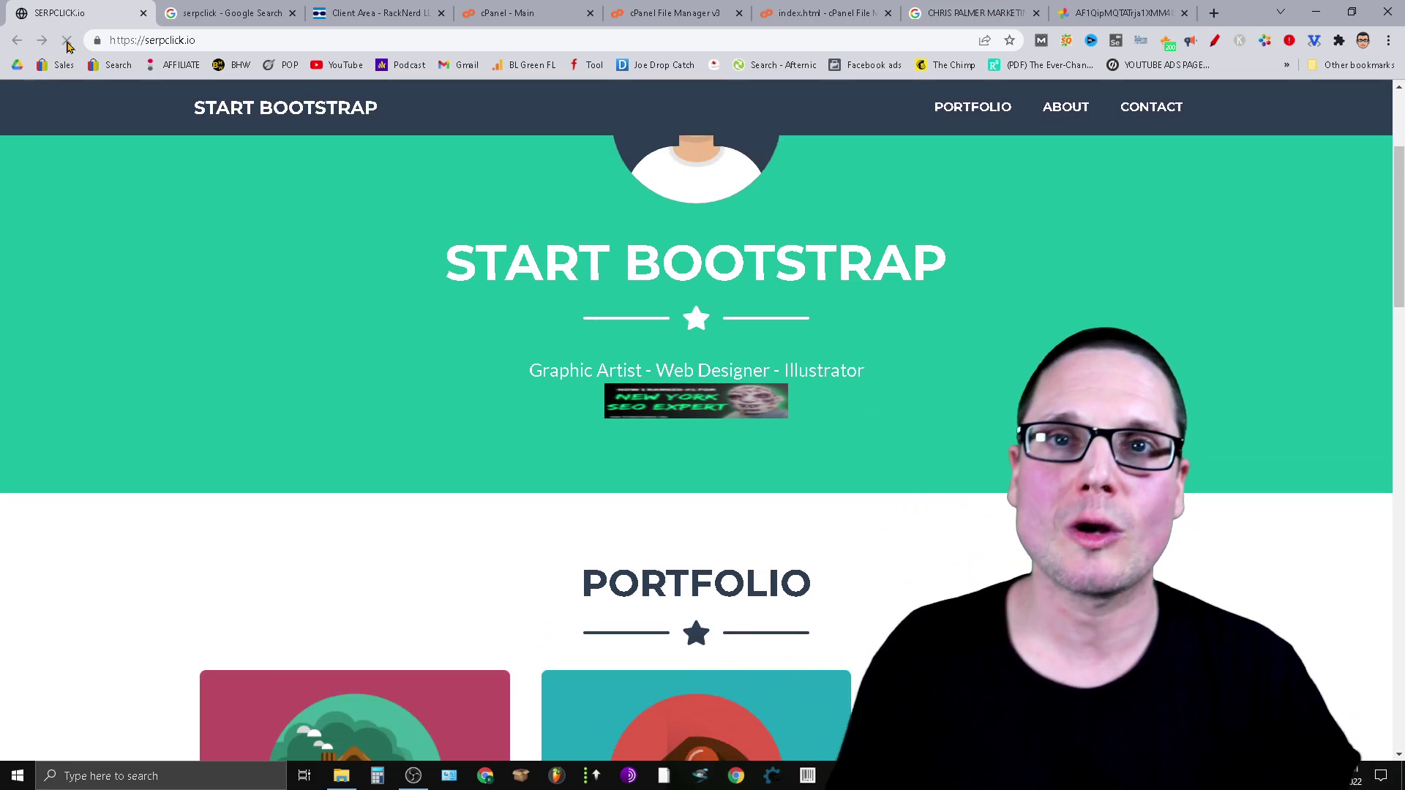